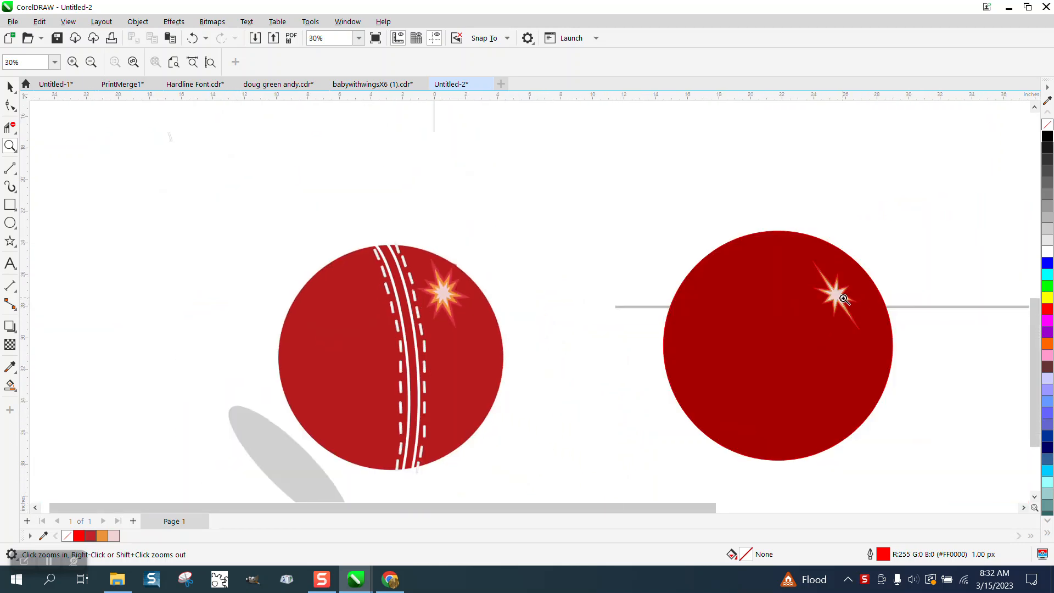
- Examine the layered starburst highlight on the stitched ball and compare it with the one on the plain red ball
drag(420, 256, 501, 339)
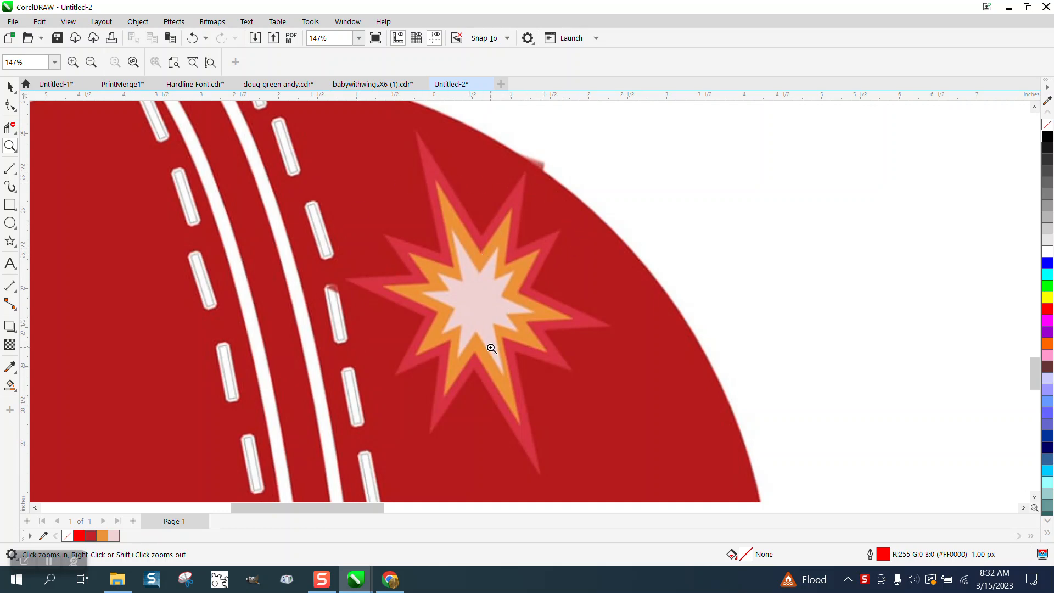
scroll(365, 332, down, 3)
scroll(222, 162, down, 3)
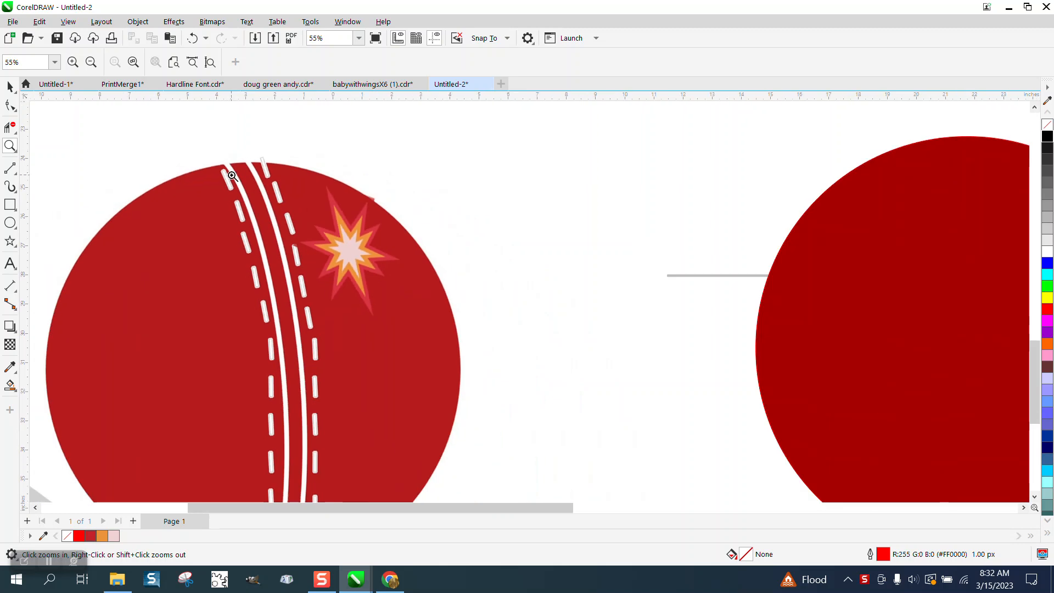
scroll(289, 390, down, 3)
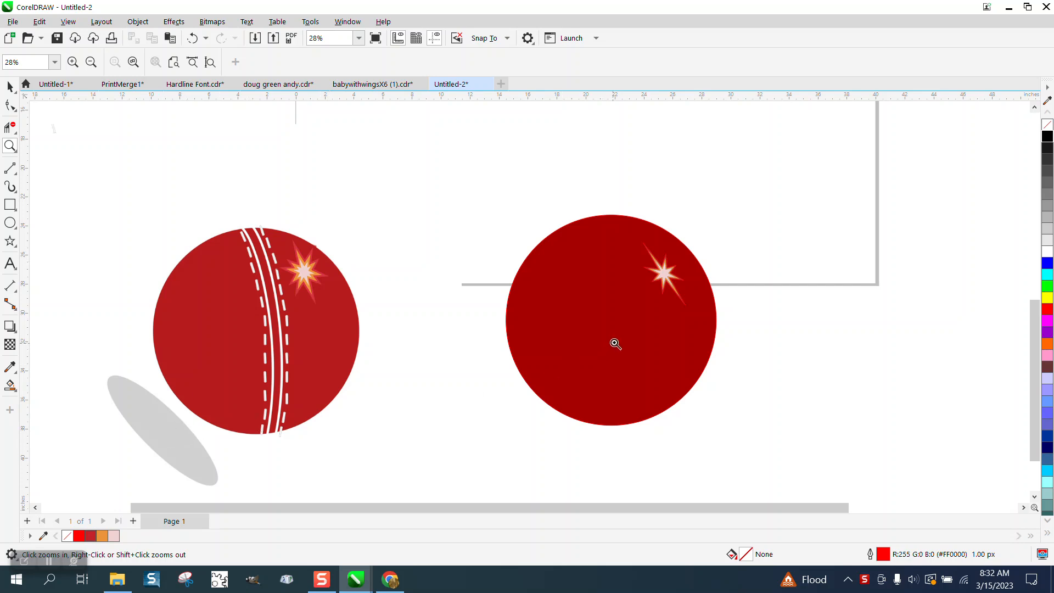
scroll(731, 288, up, 5)
scroll(639, 313, down, 5)
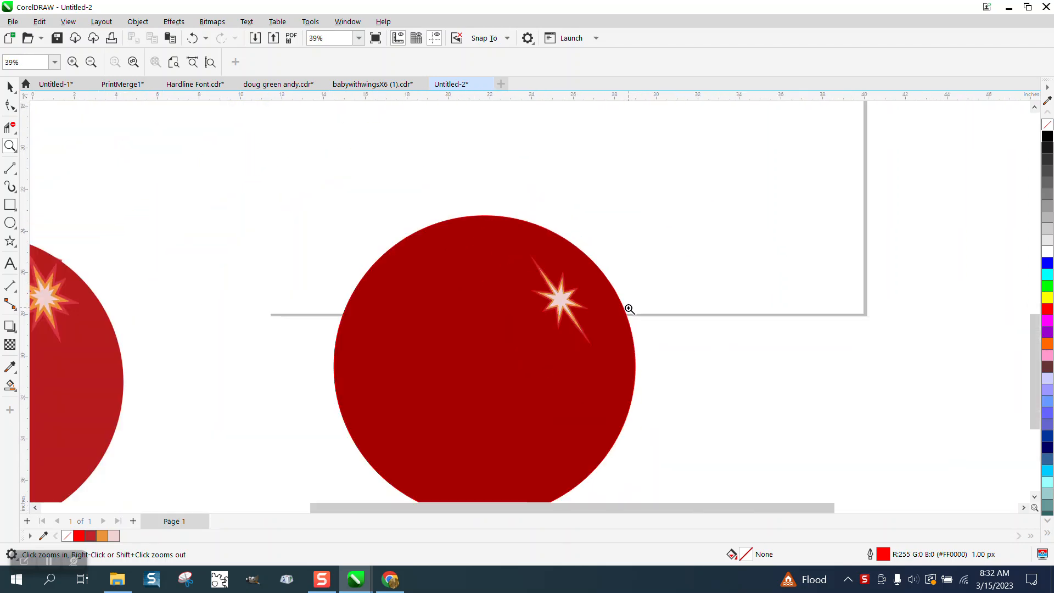
drag(151, 271, 261, 333)
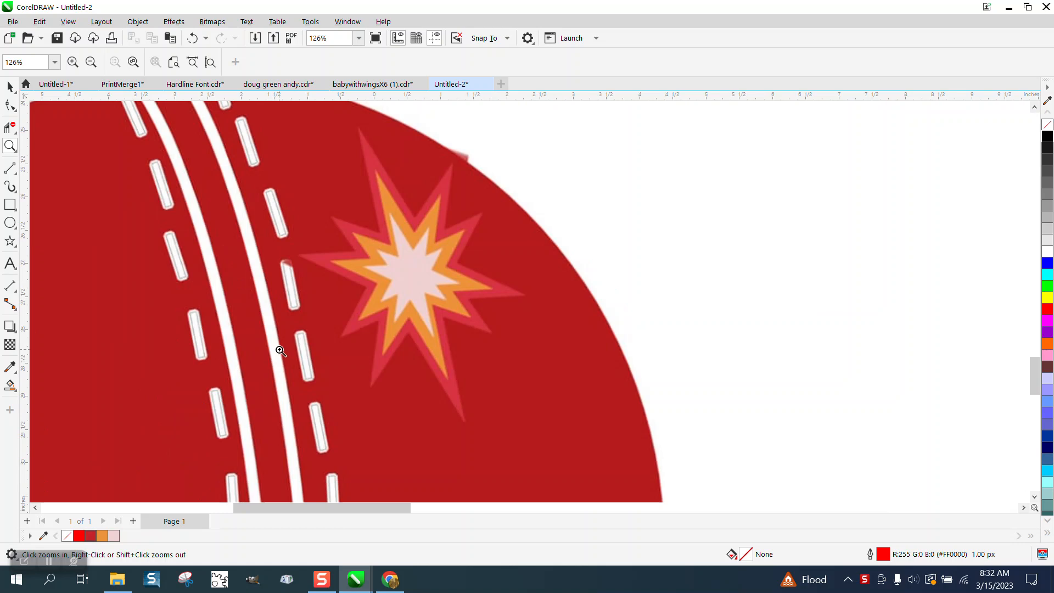
- Draw a ten-point star about 2.04 × 2.14 in beside the stitched ball and convert it to curves
click(17, 249)
click(45, 255)
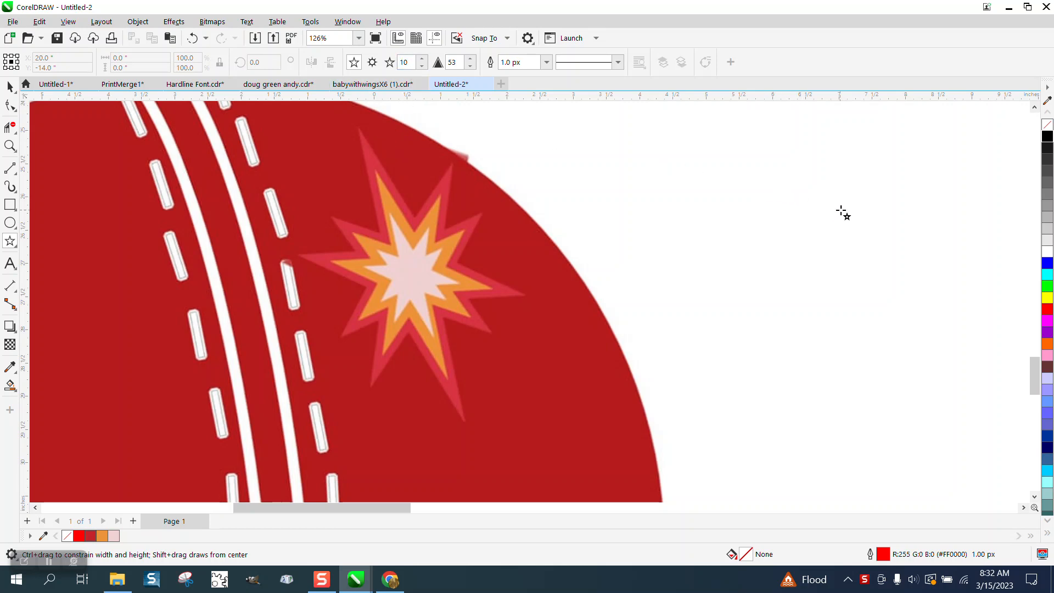
drag(924, 174, 818, 318)
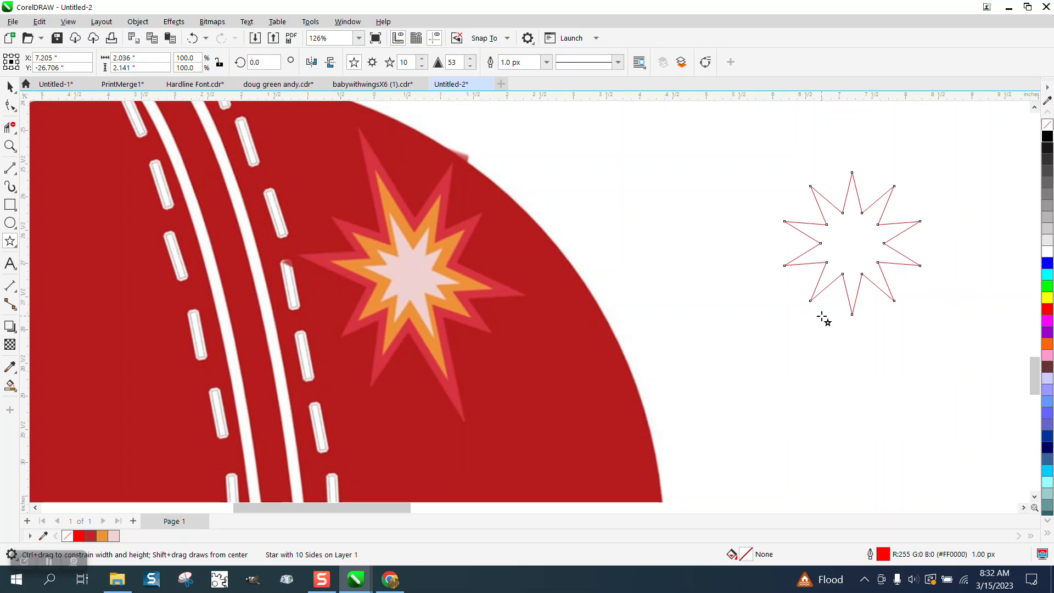
click(137, 22)
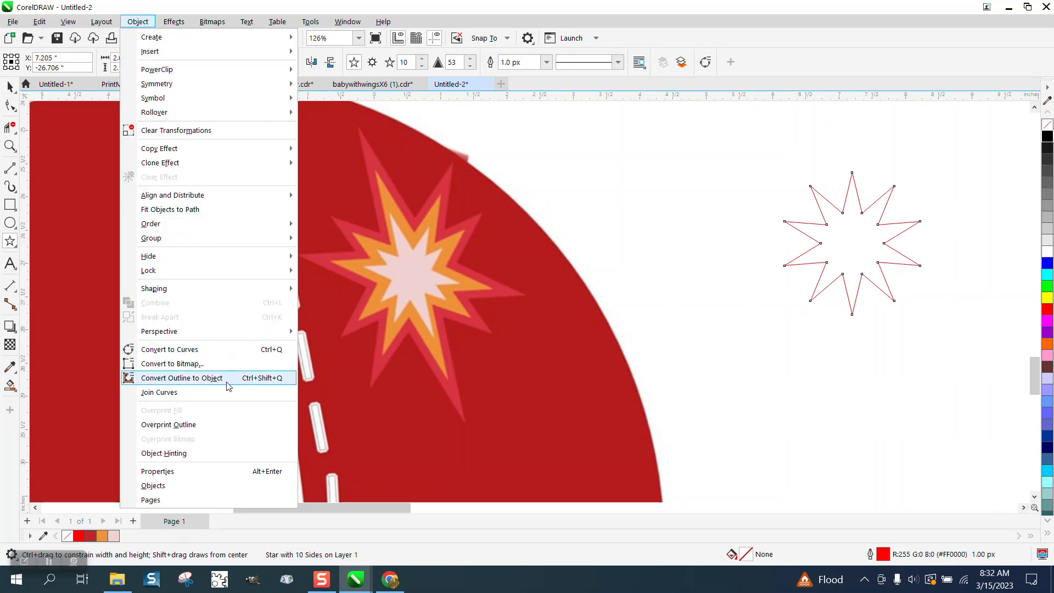
click(169, 350)
- Stretch the star's top and bottom points vertically into long spikes, the bottom one longer, for a total height of about 4.95 in
click(10, 105)
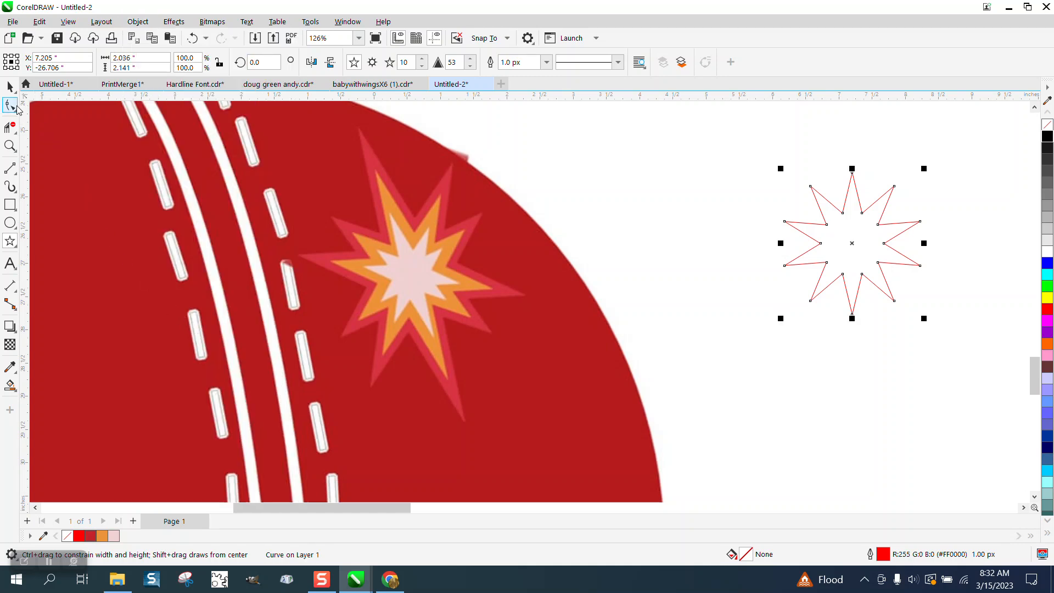
drag(852, 314, 867, 416)
drag(852, 174, 854, 119)
click(918, 160)
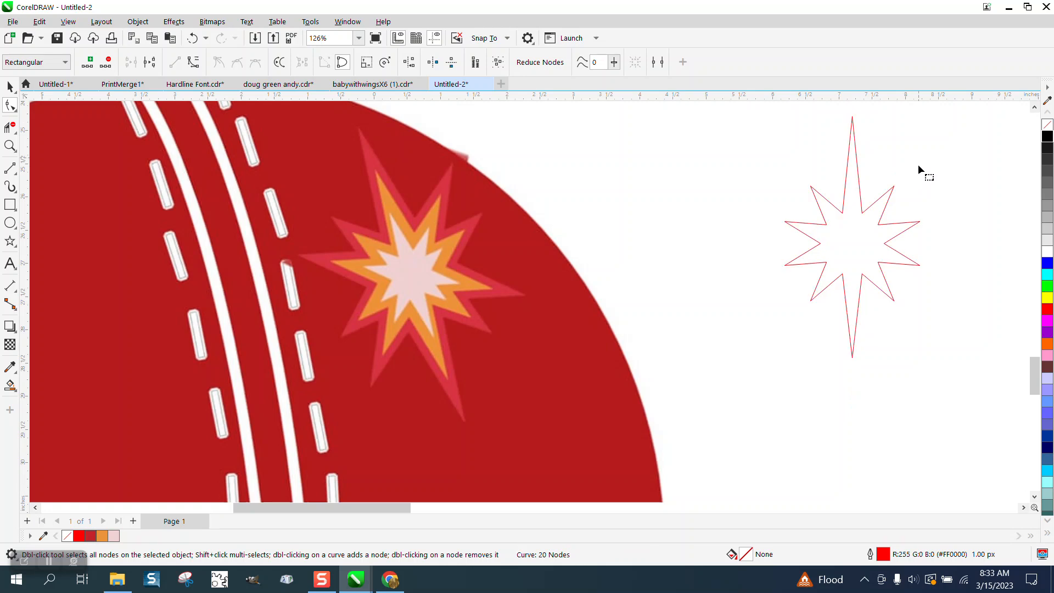
click(854, 357)
drag(853, 357, 860, 446)
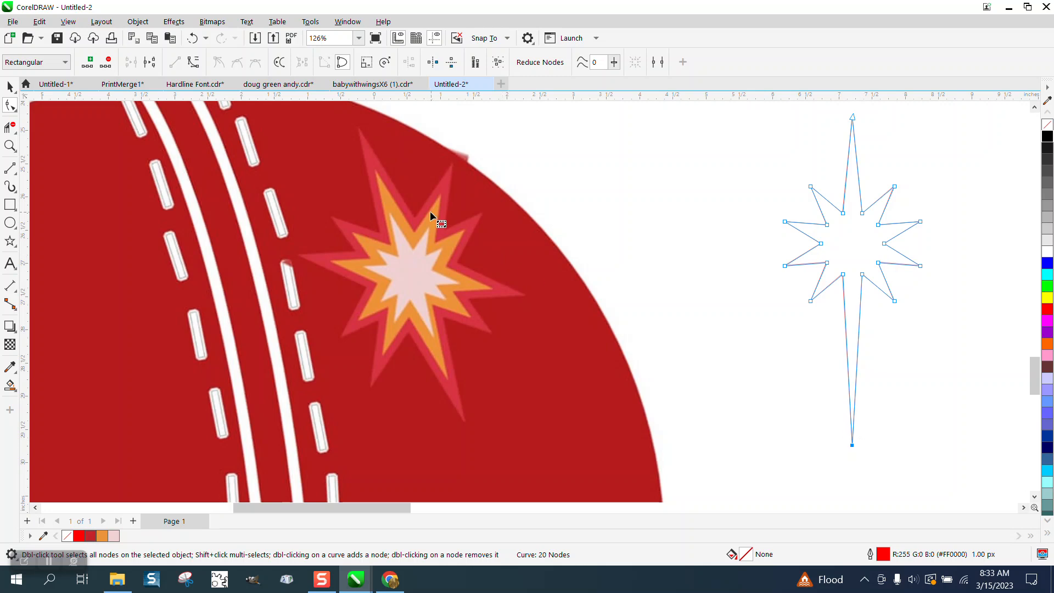
- Pull the star's four diagonal points outward to lengthen them
drag(783, 189, 786, 157)
drag(893, 189, 913, 161)
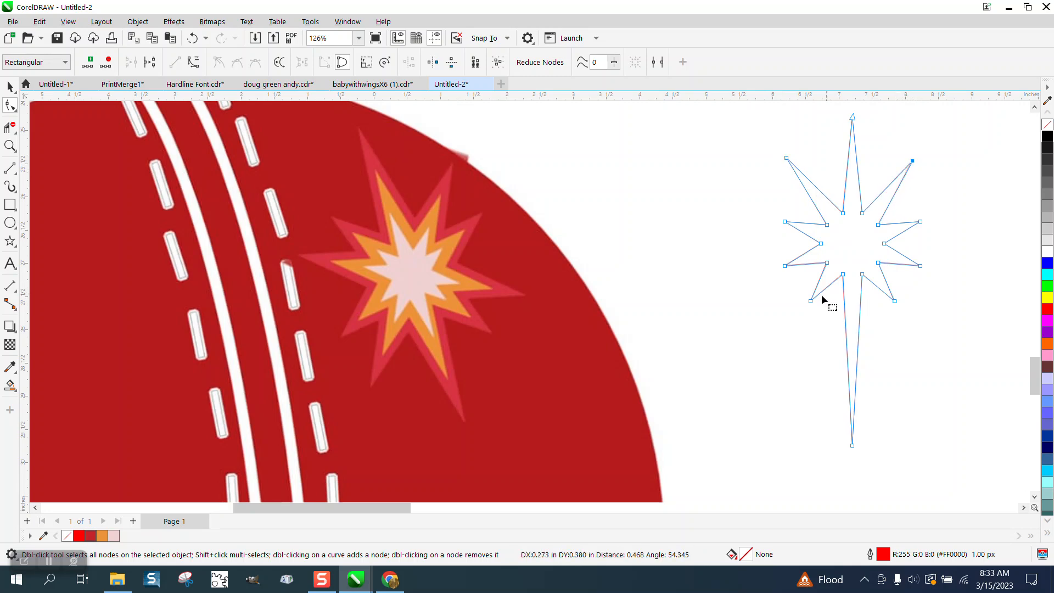
drag(811, 301, 789, 335)
drag(895, 302, 912, 329)
scroll(688, 343, down, 1)
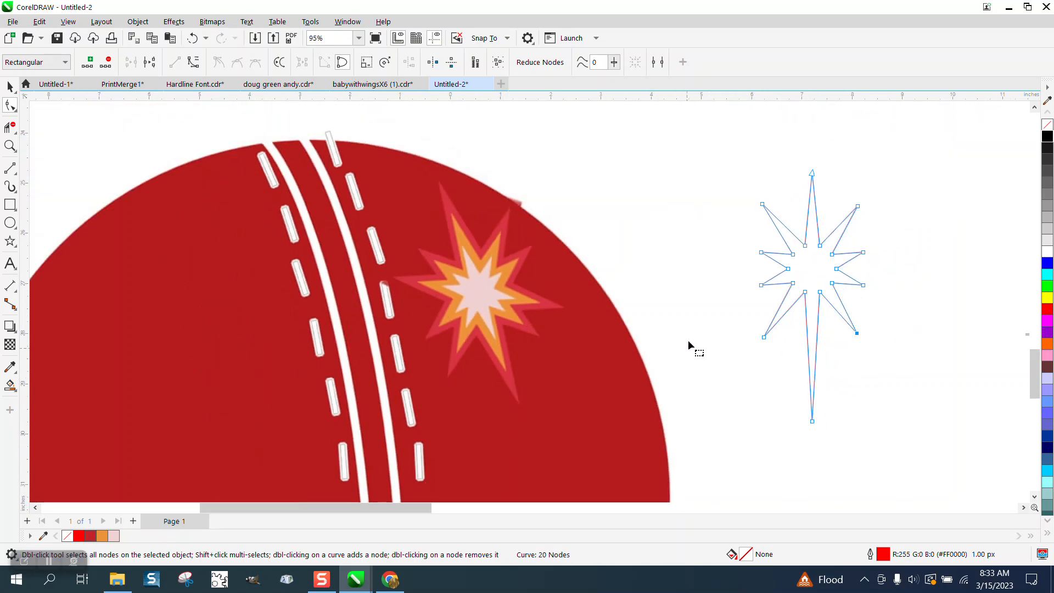
- Select the reshaped star as a whole and open the Contour effect settings
click(11, 87)
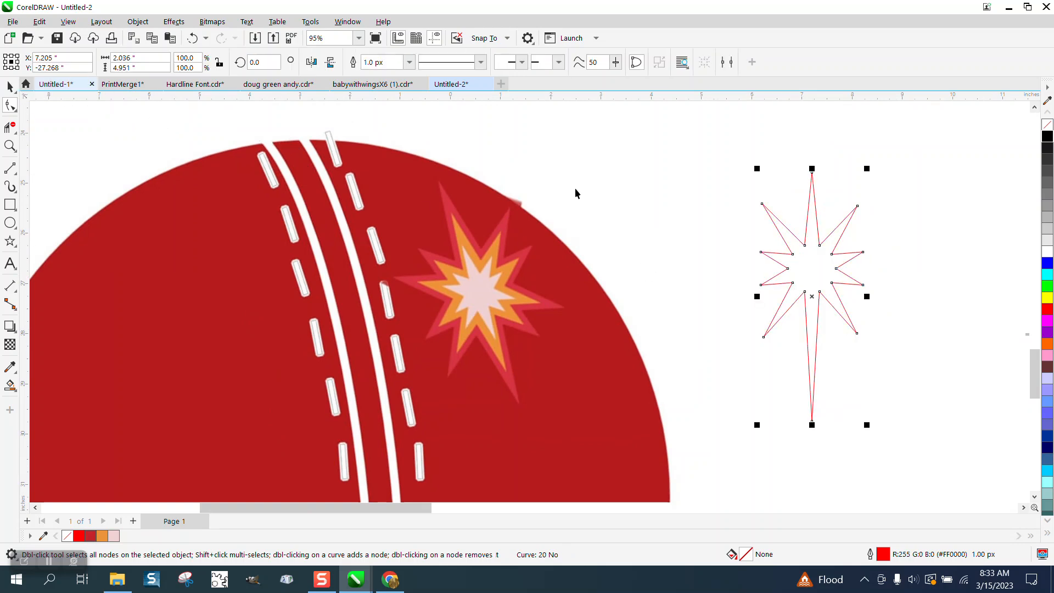
click(174, 23)
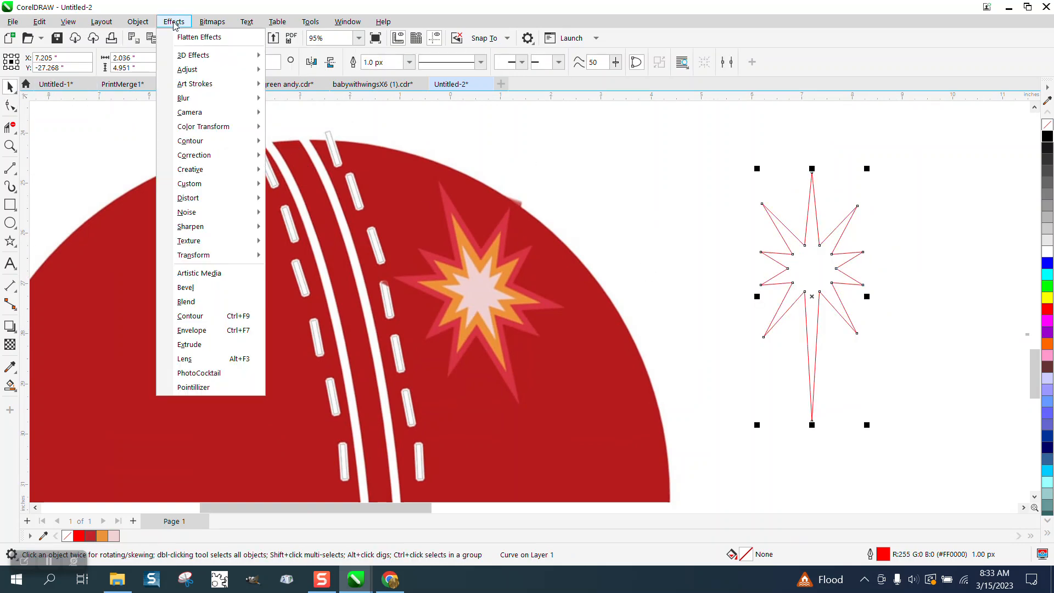
click(196, 315)
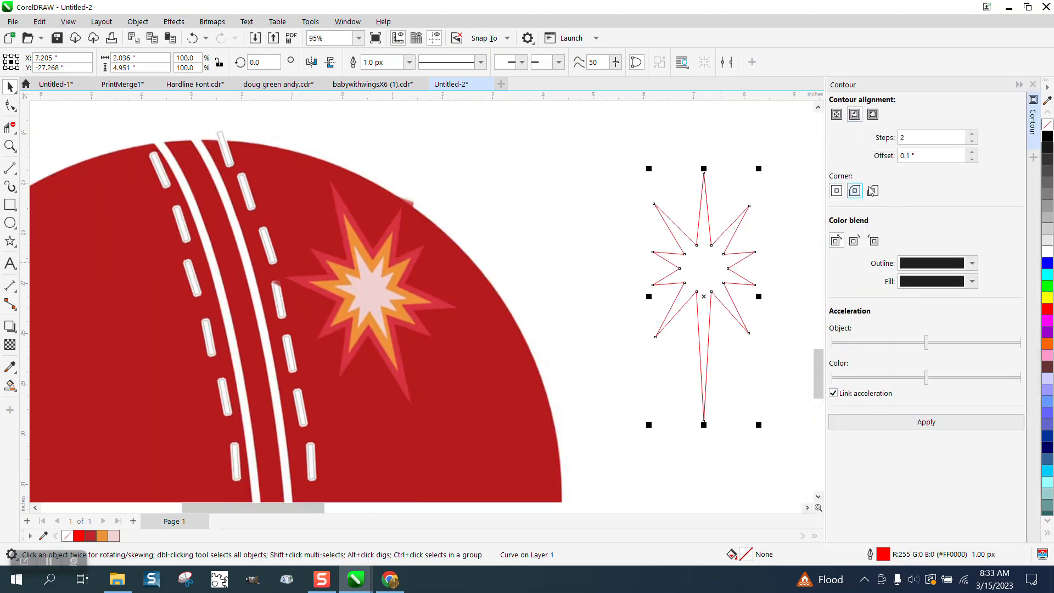
- Try a 0.1 in inside contour with mitered corners on the star, at its drawn size and scaled down to about 1.25 × 3.04 in
click(926, 422)
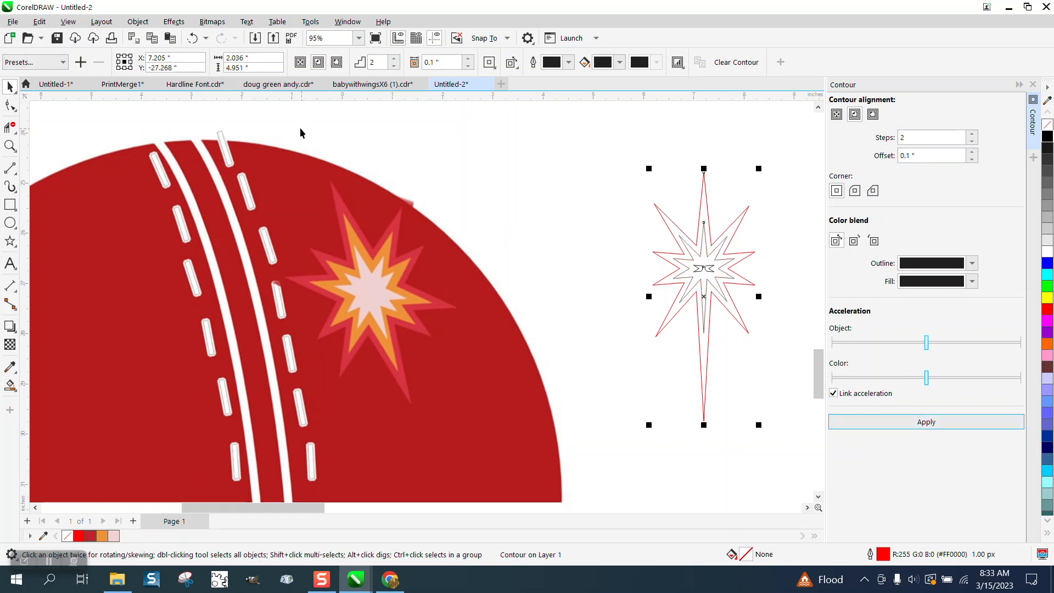
click(193, 38)
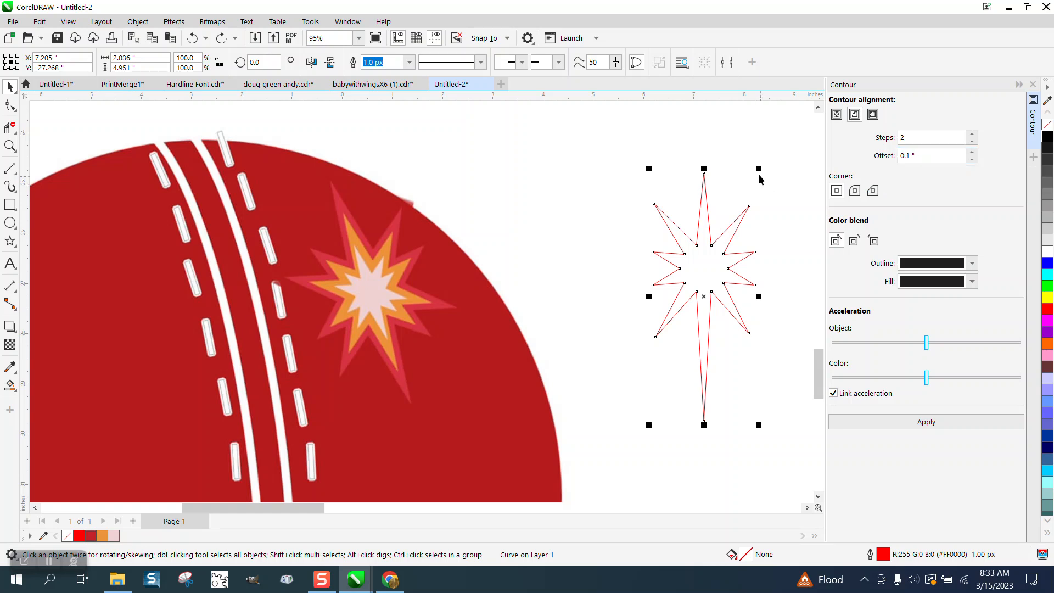
drag(759, 168, 720, 265)
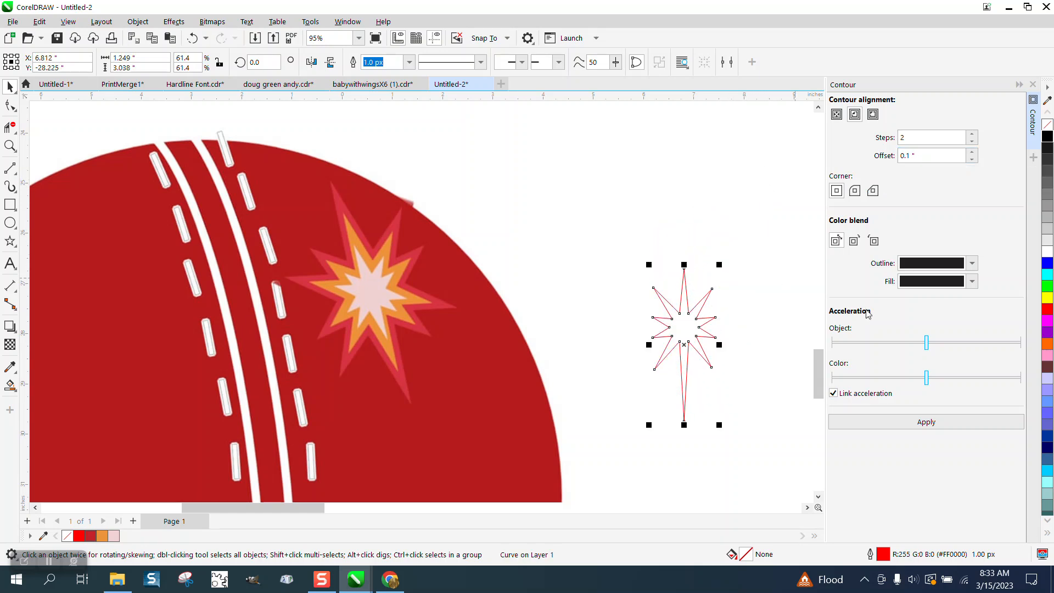
click(936, 433)
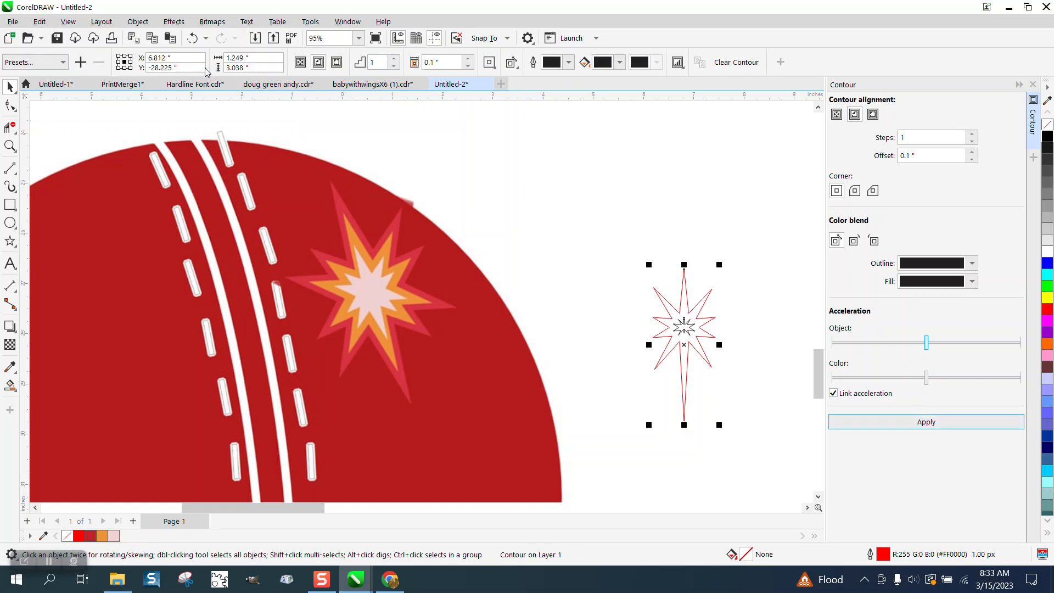
click(193, 38)
- Try the two-step 0.1 in inside contour on the star enlarged to about 2.45 × 5.96 in
drag(721, 260, 818, 119)
click(934, 421)
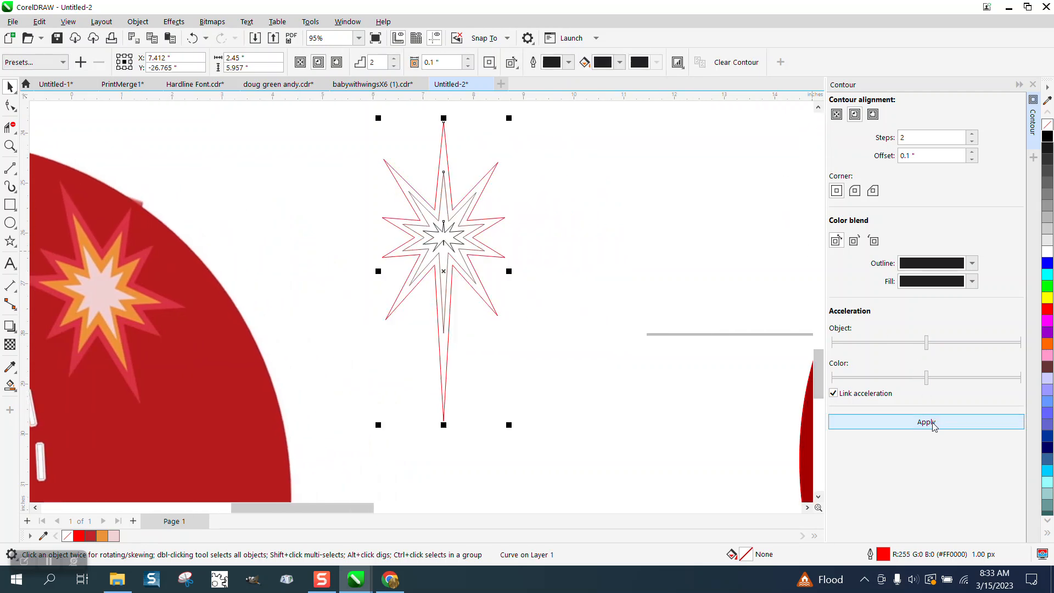
click(191, 39)
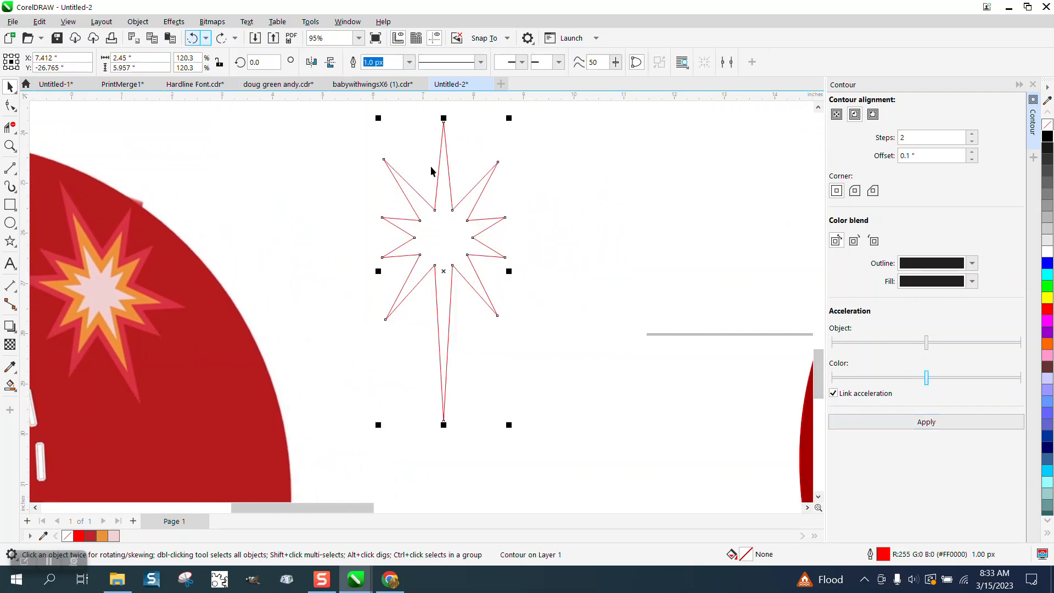
- Enlarge the star to about 5.10 × 12.41 in and apply a two-step inside contour with a 0.1 in offset
scroll(510, 286, down, 3)
drag(512, 381, 646, 501)
click(926, 422)
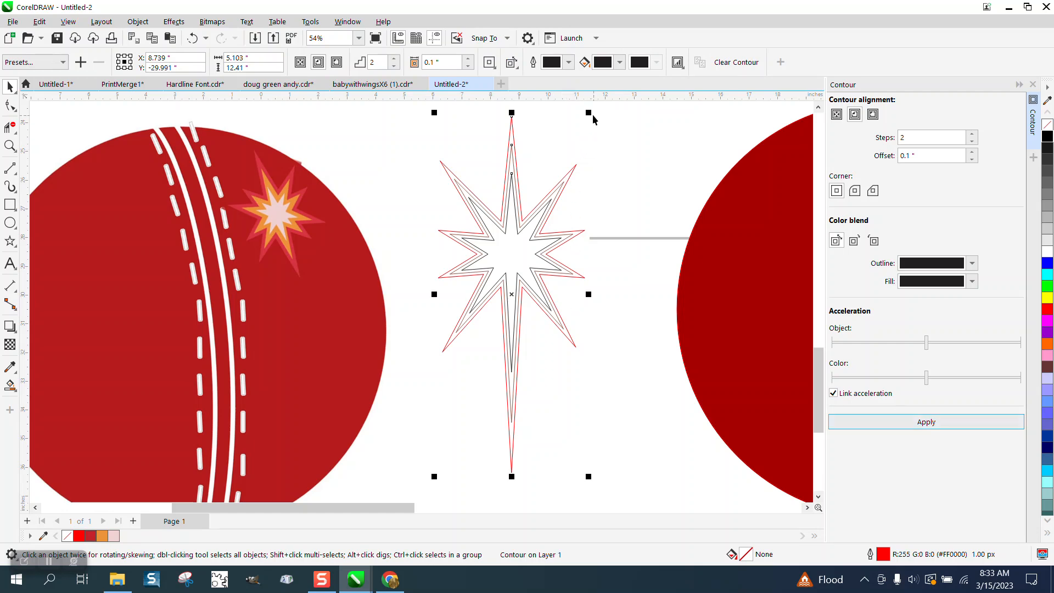
- Try scaling the contoured star down to 34%
drag(591, 112, 492, 347)
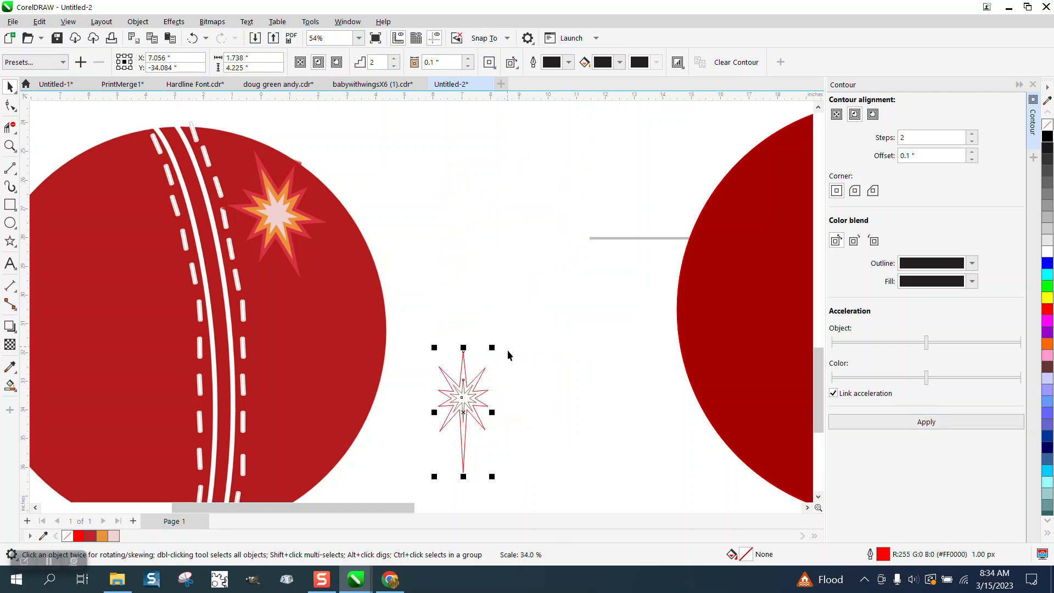
click(194, 38)
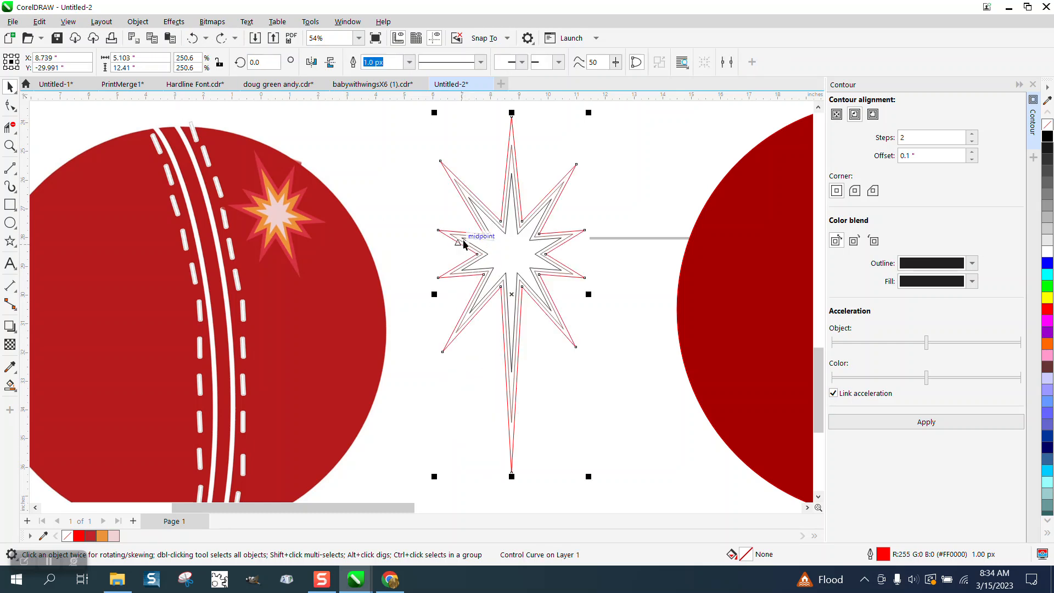
- Smart-fill the star's outer band with the pinkish red #D63344 sampled from the outer edge of the reference starburst
click(9, 146)
drag(232, 153, 707, 376)
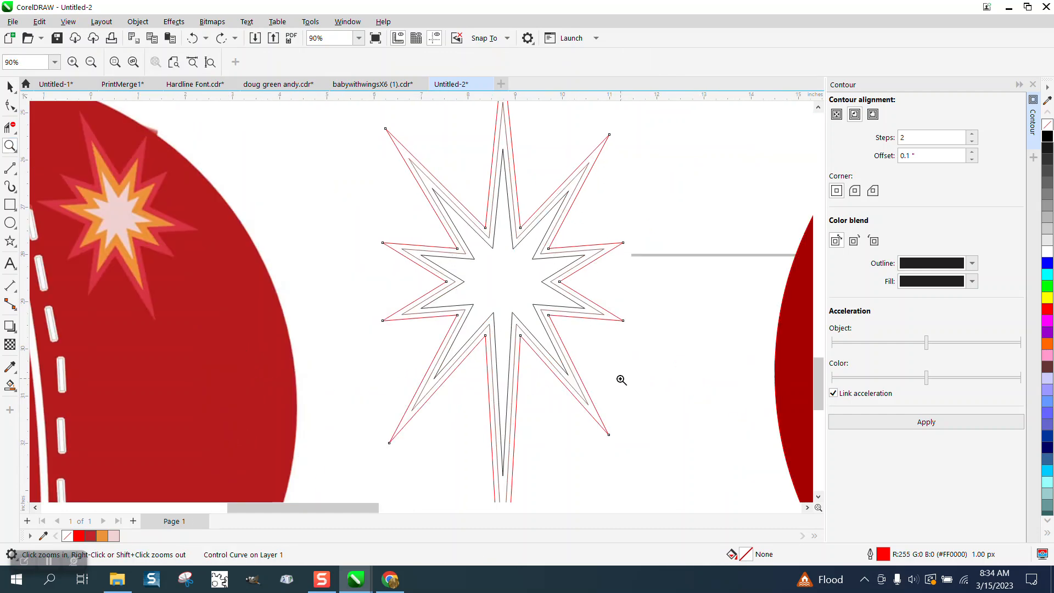
click(12, 388)
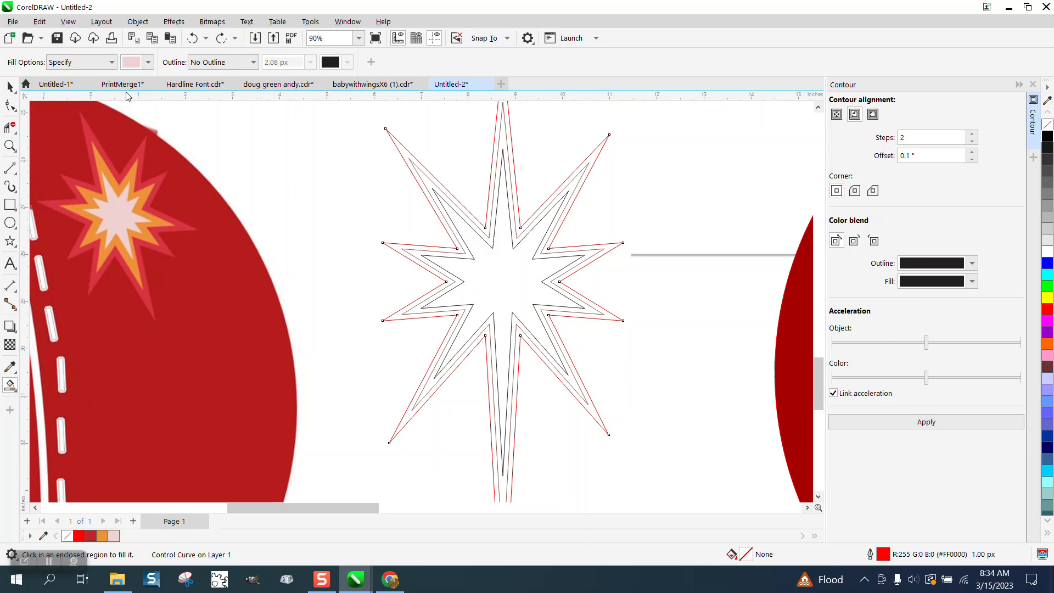
click(148, 62)
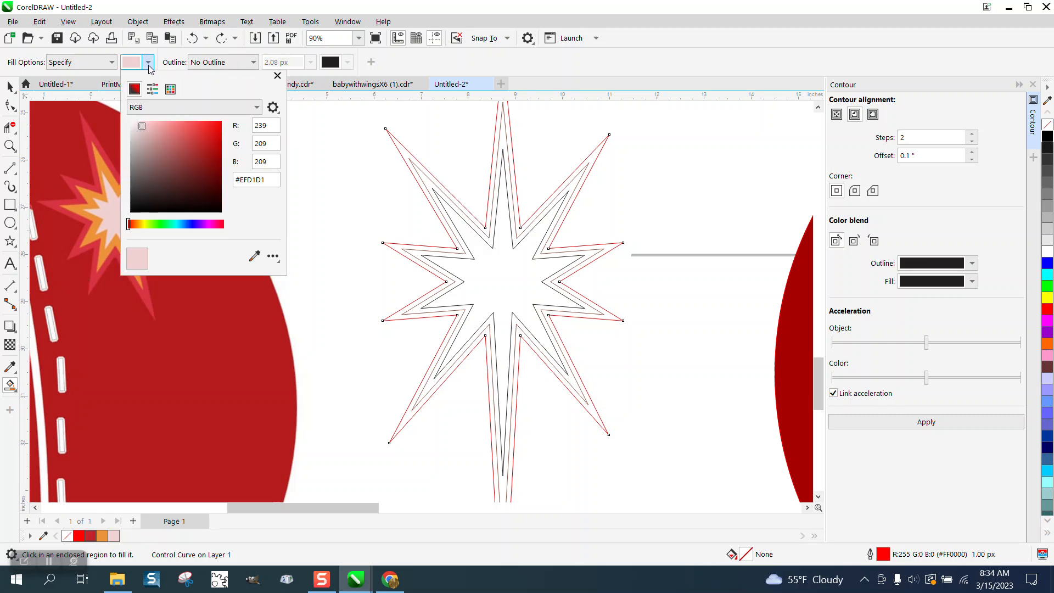
click(254, 255)
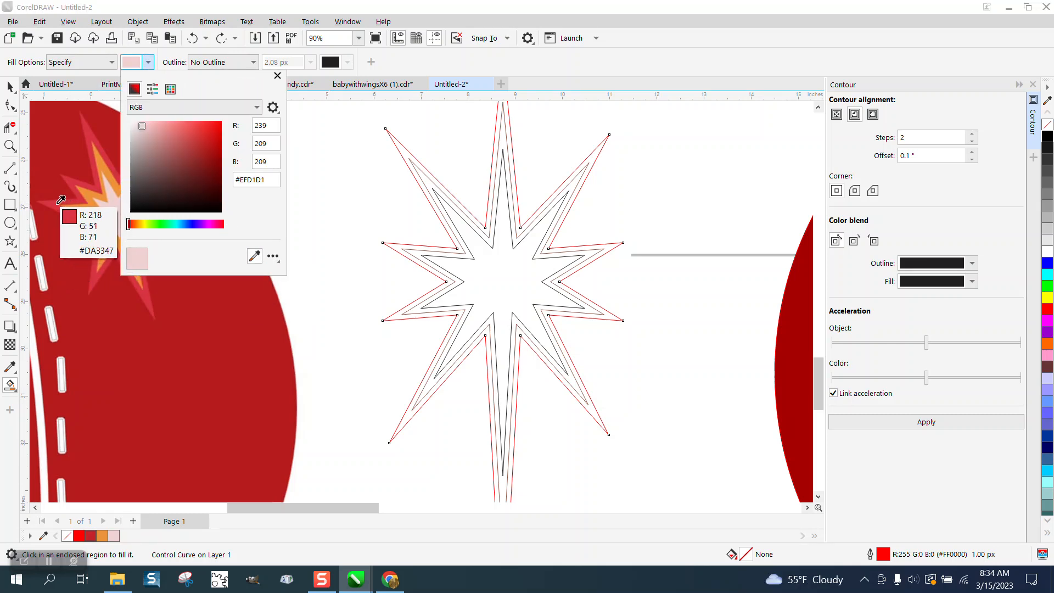
click(57, 198)
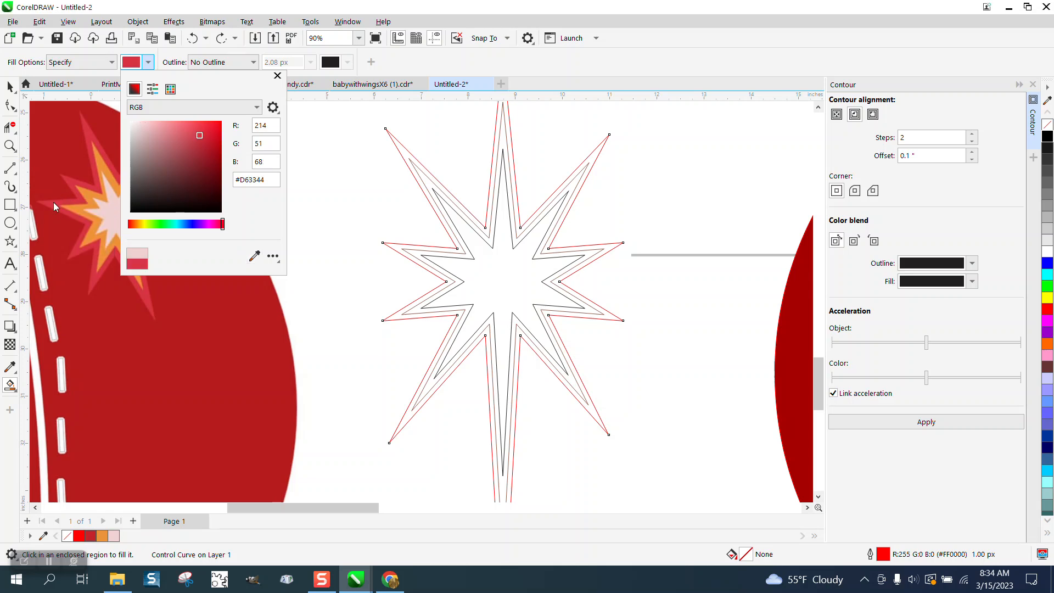
click(400, 148)
click(400, 149)
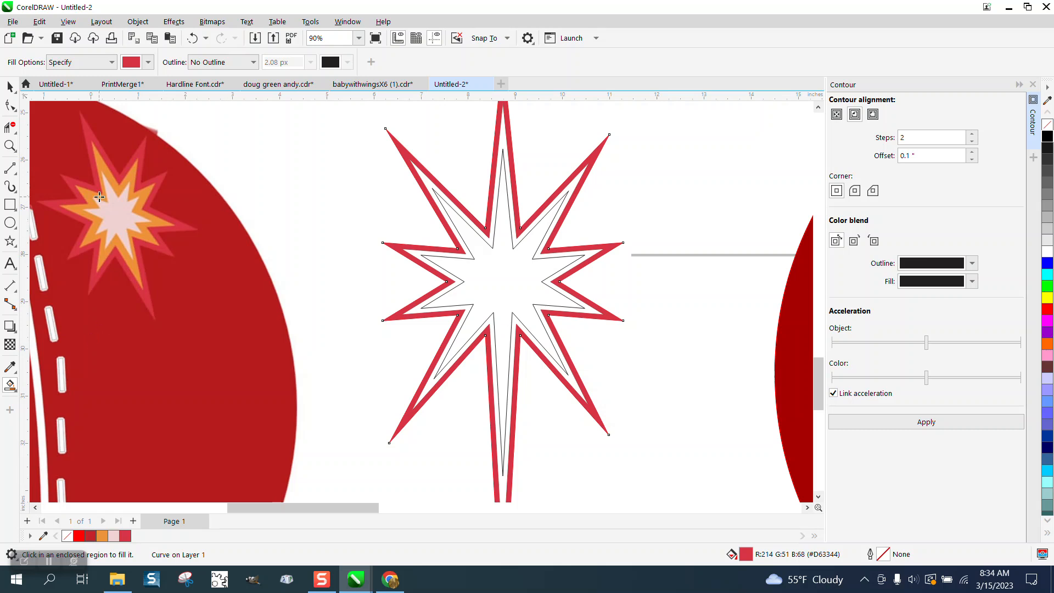
- Smart-fill the star's middle band with the orange #F28F3C sampled from the reference starburst
click(148, 62)
click(256, 260)
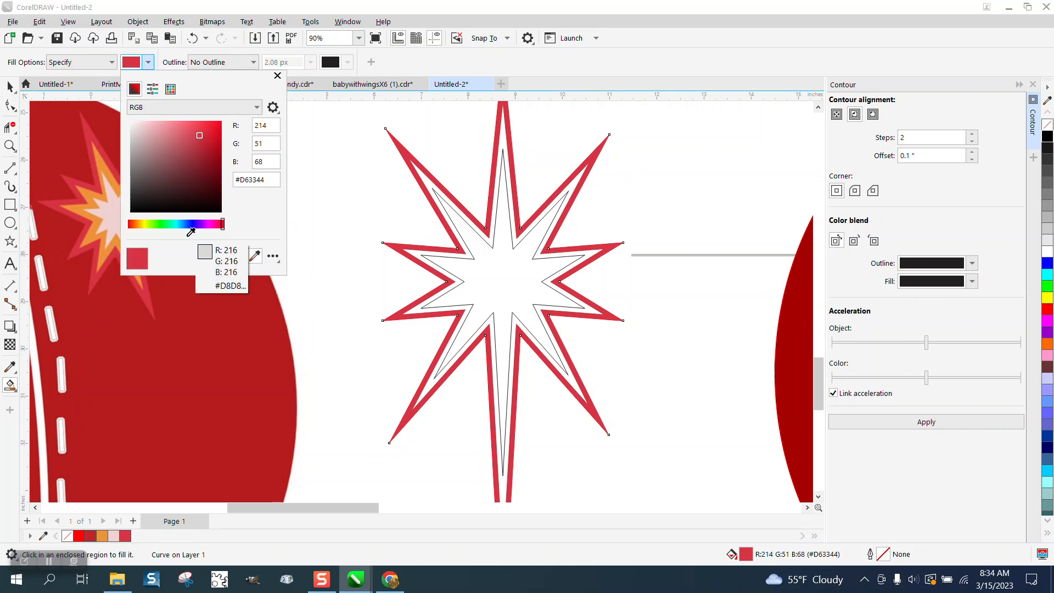
click(94, 192)
click(428, 185)
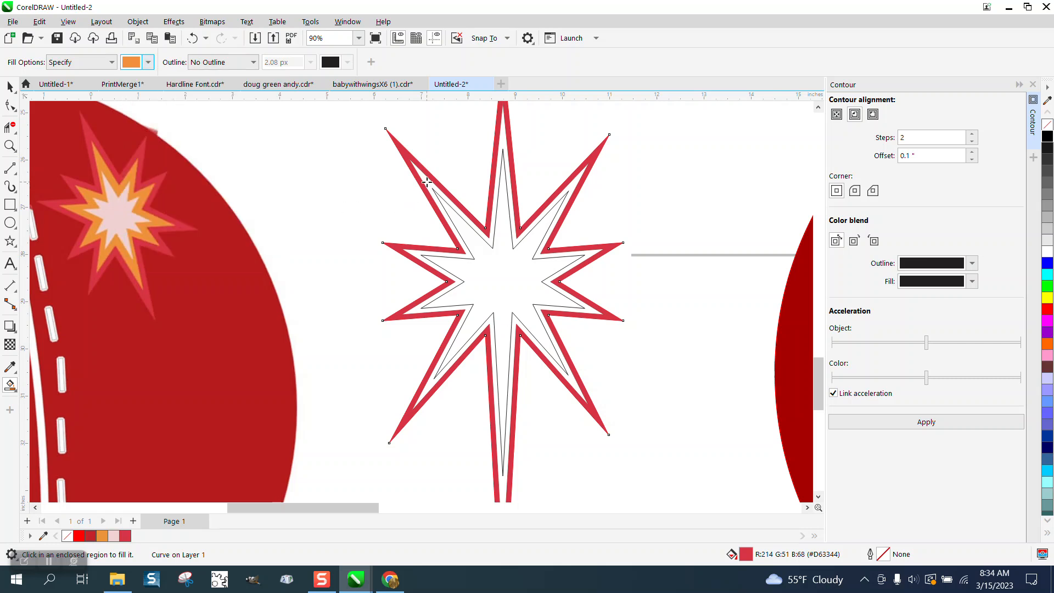
click(428, 182)
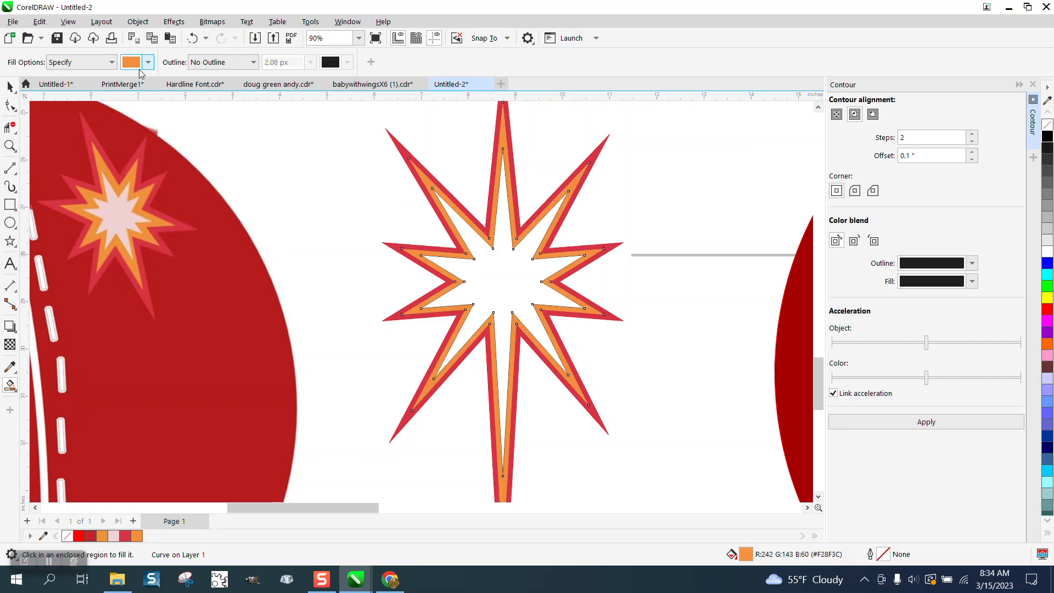
- Smart-fill the star's center with the pale pink #EFD1D1 sampled from the middle of the reference starburst
click(147, 64)
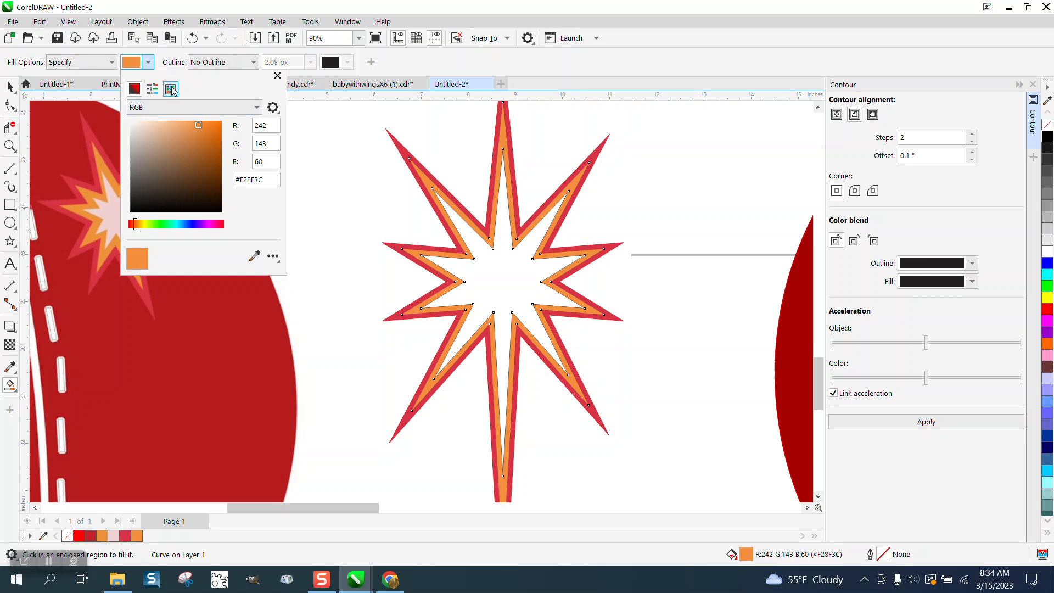
click(258, 260)
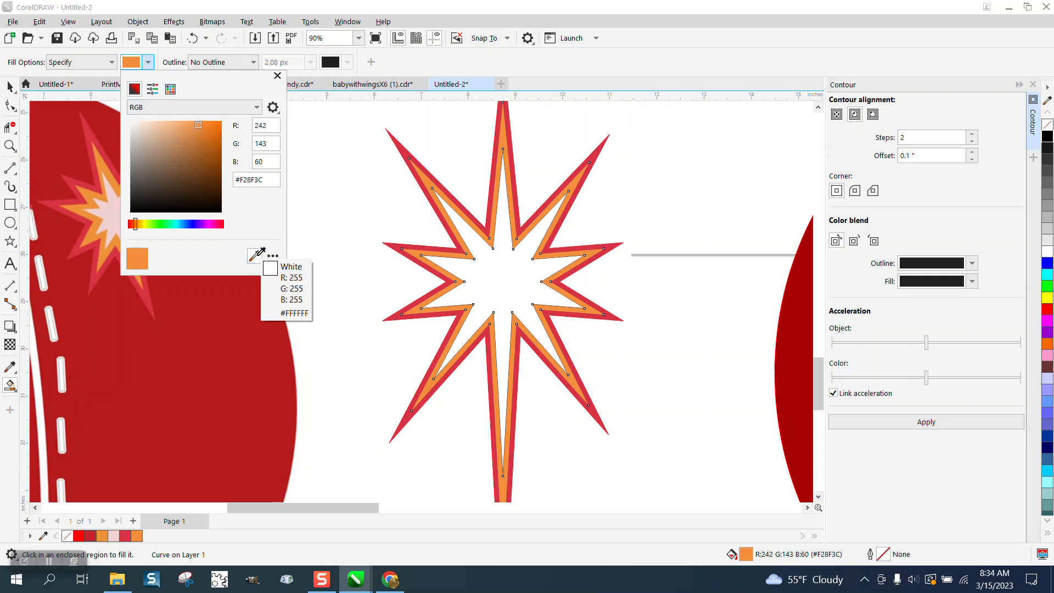
click(113, 215)
click(494, 277)
click(495, 279)
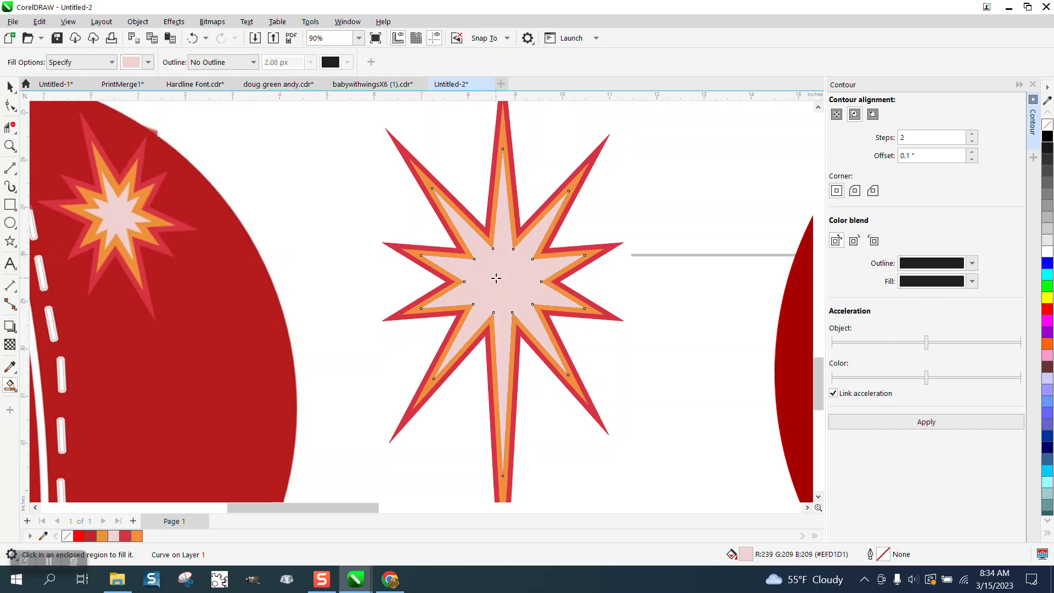
- Move the dark red ball with its highlight and the reference ball away from the filled star to clear space on both sides
scroll(492, 294, down, 3)
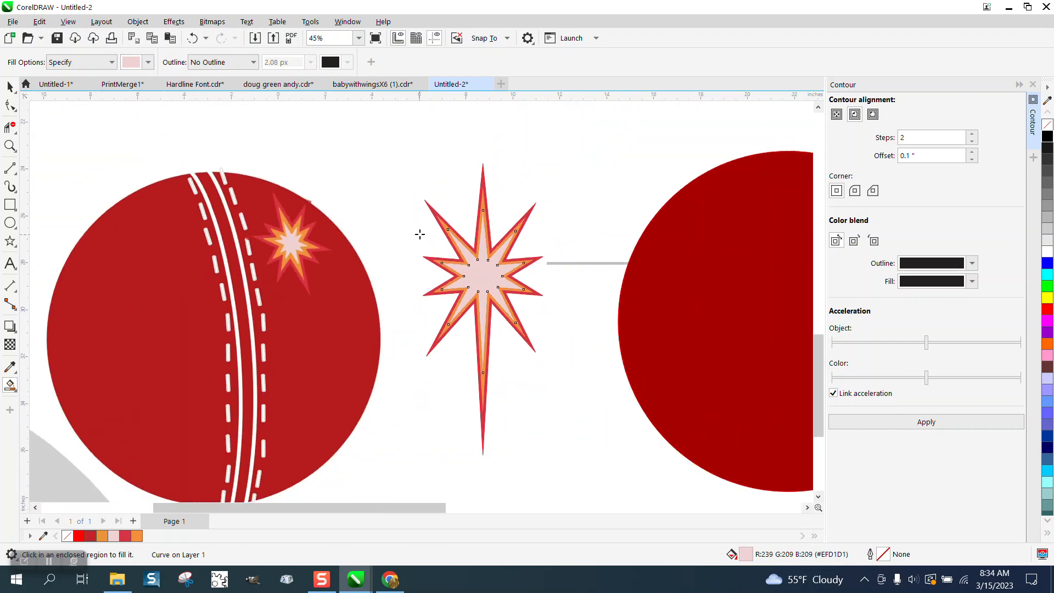
key(space)
scroll(400, 260, down, 2)
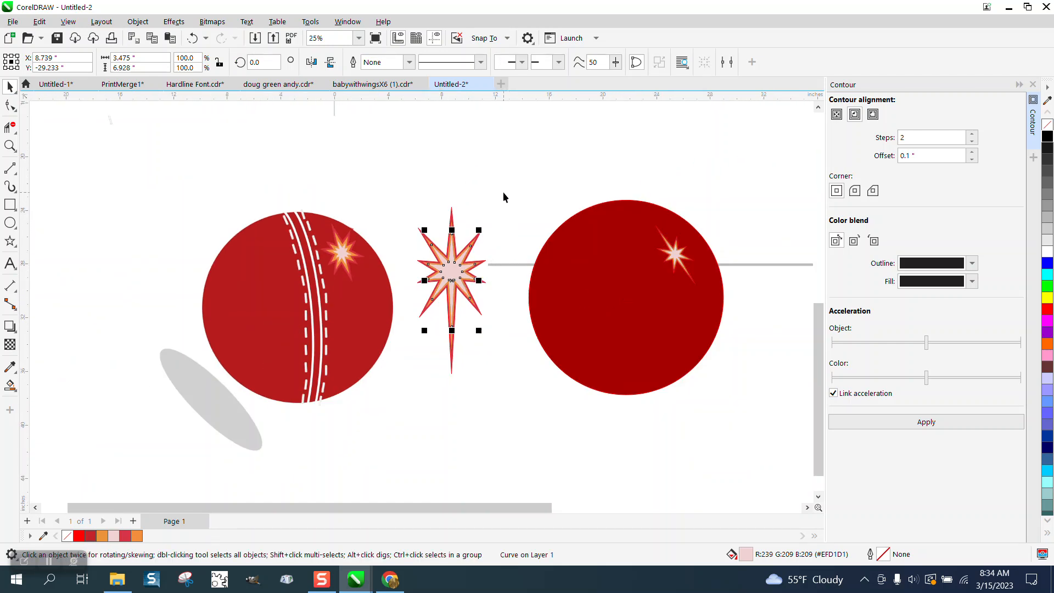
click(509, 165)
drag(521, 174, 758, 417)
drag(646, 317, 763, 321)
drag(405, 191, 302, 219)
click(429, 269)
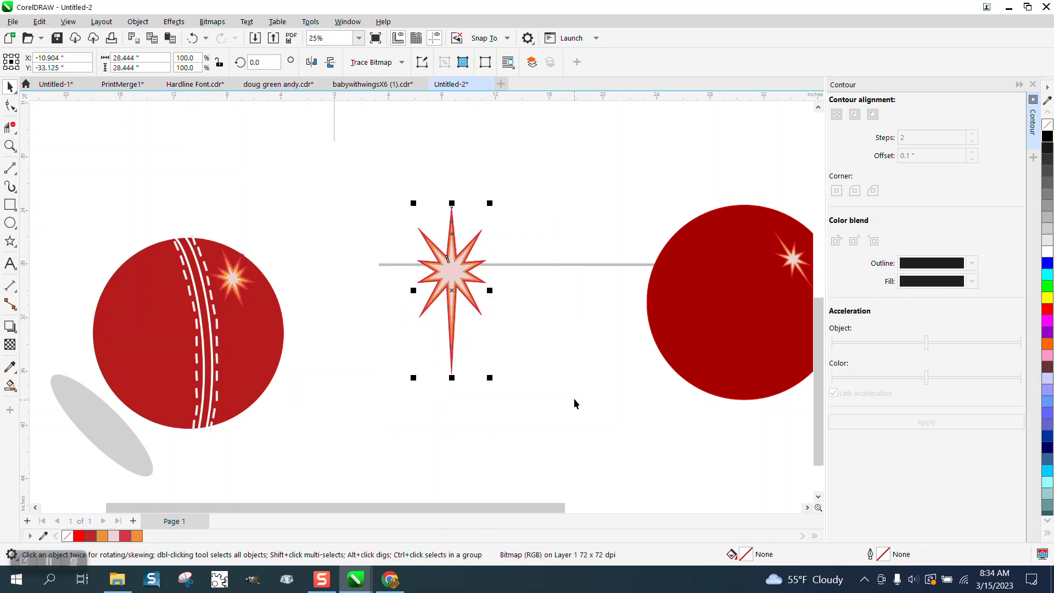
- Set the nudge distance to 6 in and nudge the pink, orange and red filled stars right, off the contour outlines
click(510, 176)
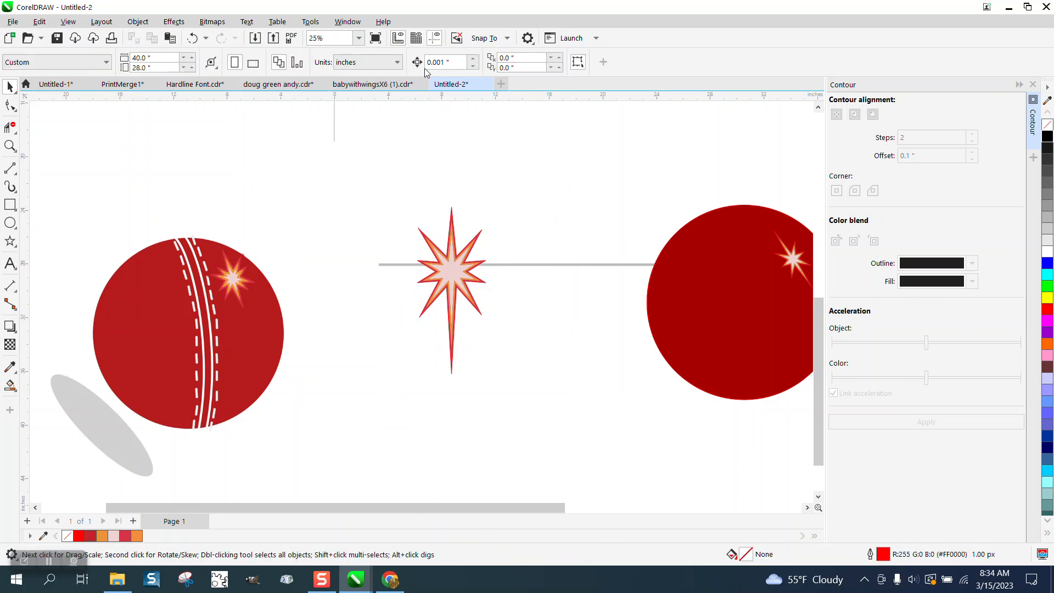
triple_click(452, 61)
text(5)
click(454, 281)
key(Right)
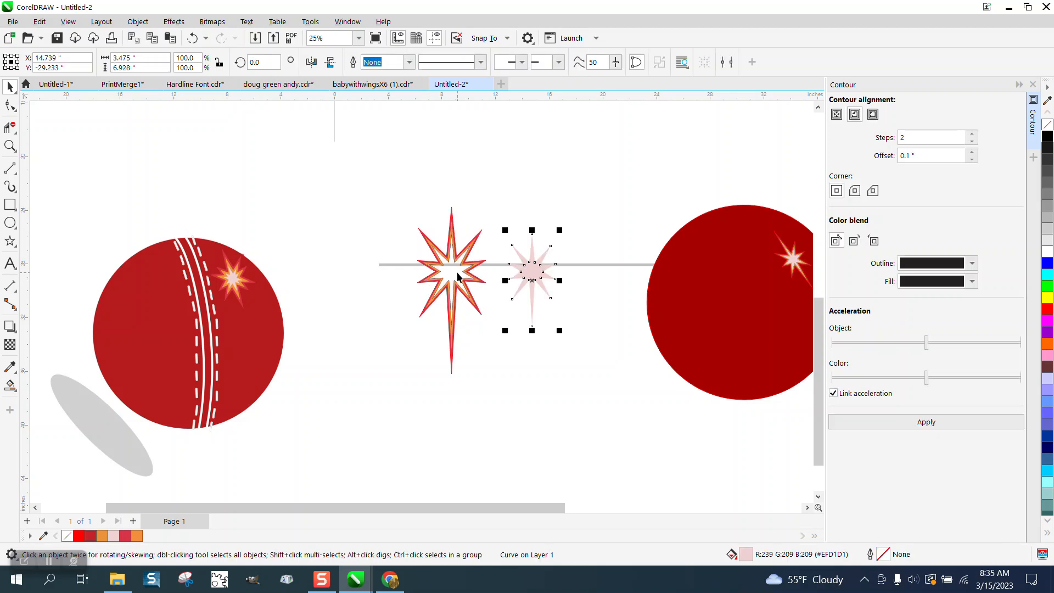
click(475, 244)
key(Right)
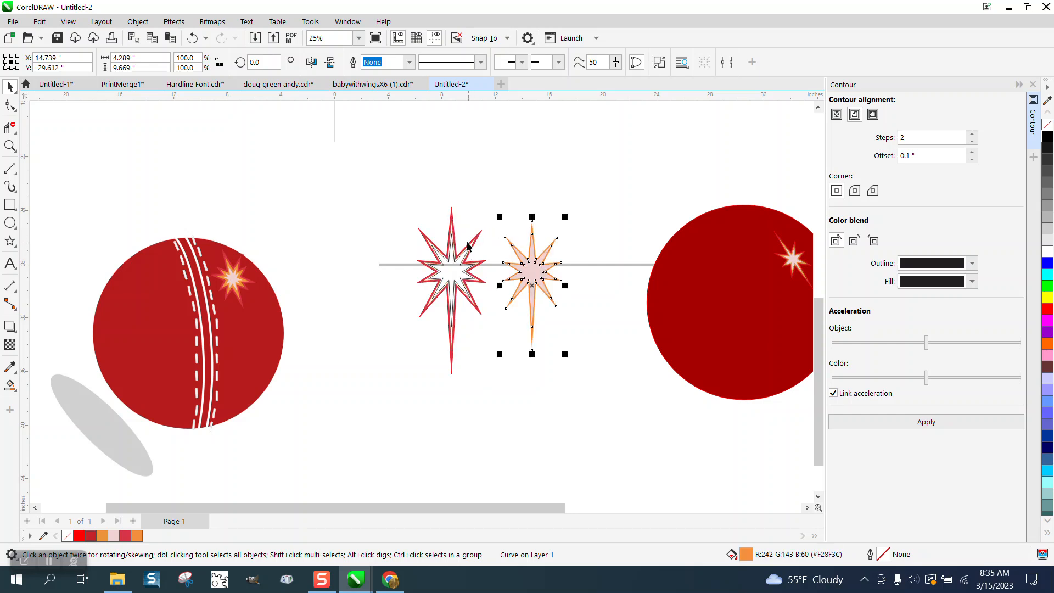
click(454, 229)
key(Right)
- Delete the leftover contour outlines and scale the three filled stars together down to about 1.77 × 4.30 in
drag(414, 174, 505, 395)
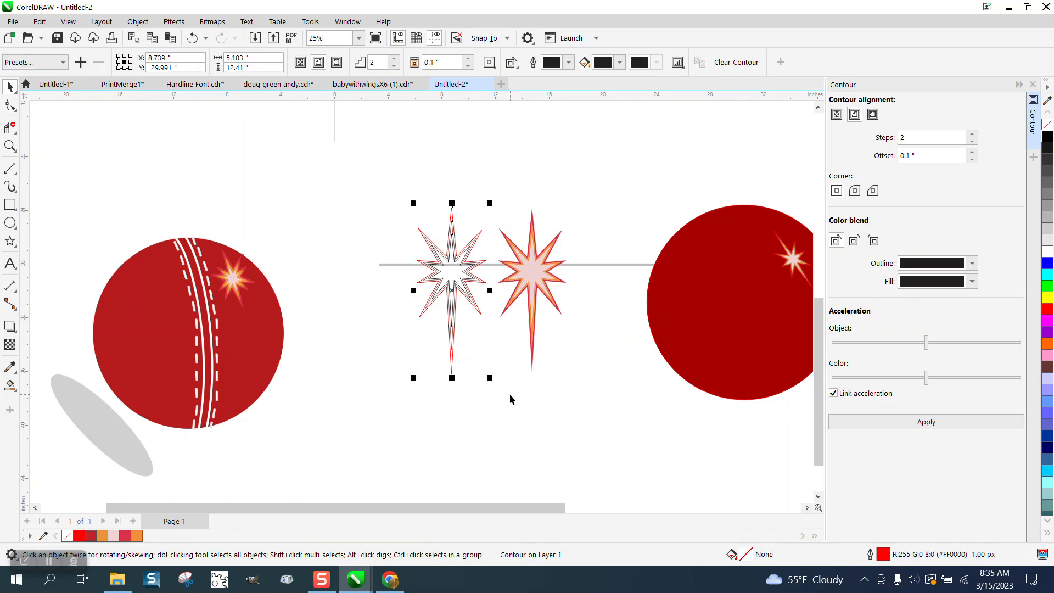
key(Delete)
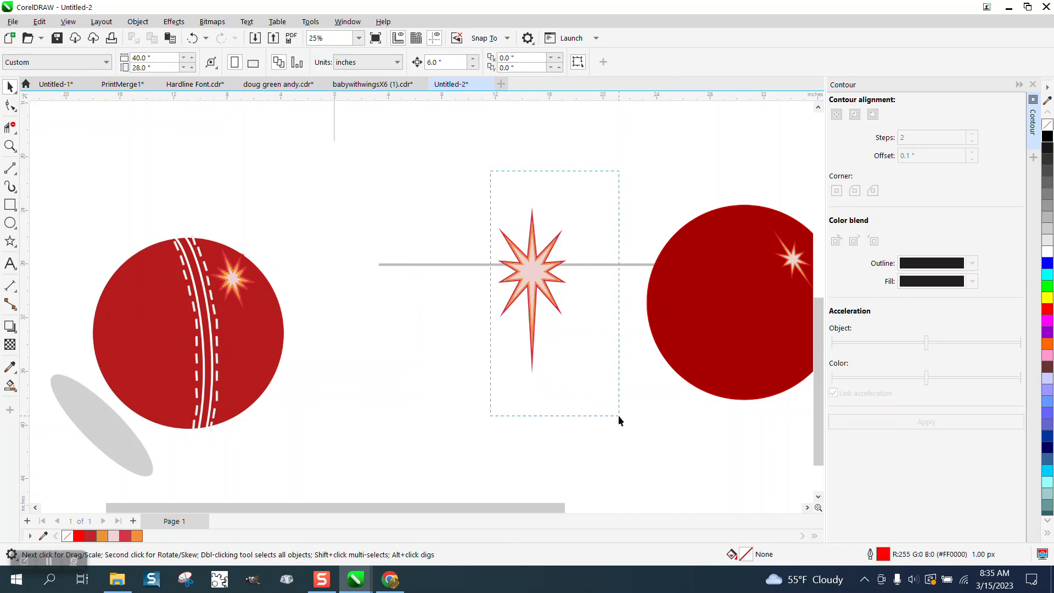
drag(617, 415, 617, 416)
drag(573, 204, 529, 313)
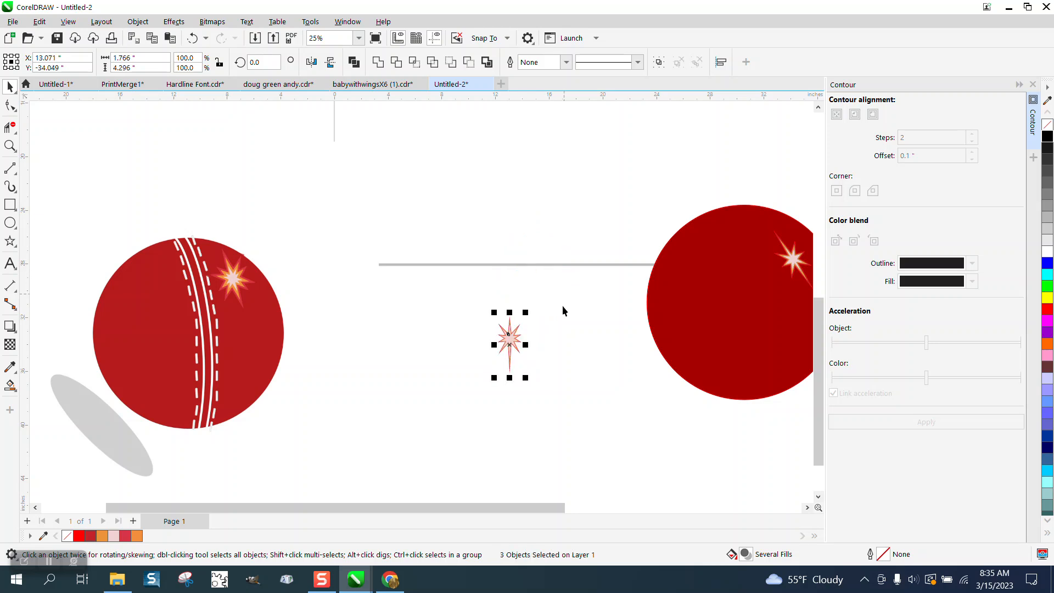
- Move the plain dark red ball beside the small layered star and rotate the star by about 26.5°
drag(704, 320, 380, 262)
drag(530, 299, 548, 374)
click(510, 344)
click(548, 373)
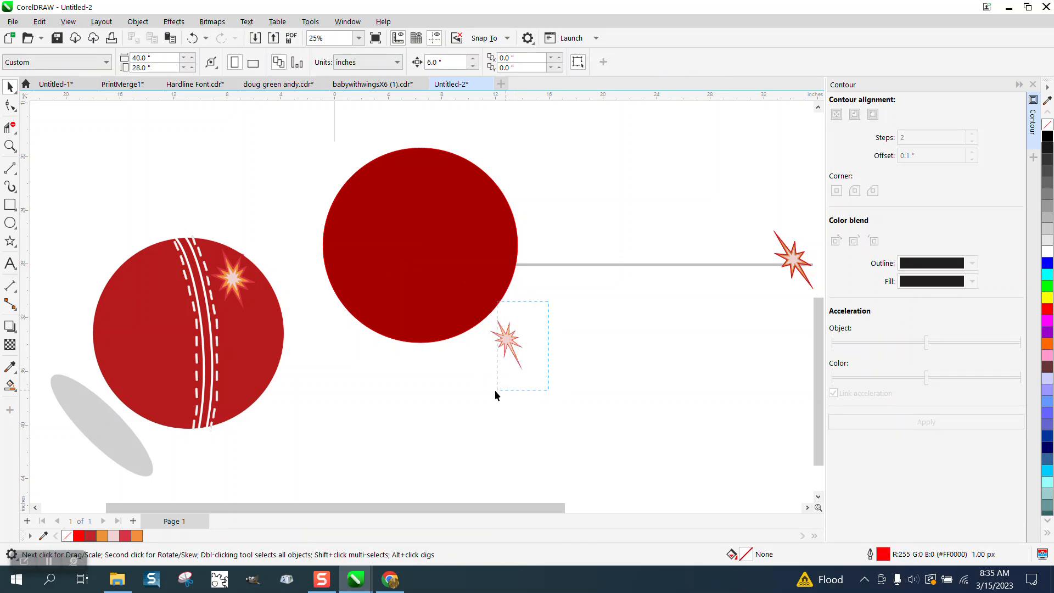
- Group the three star layers and place the group on the upper right of the dark red ball
drag(472, 397, 454, 376)
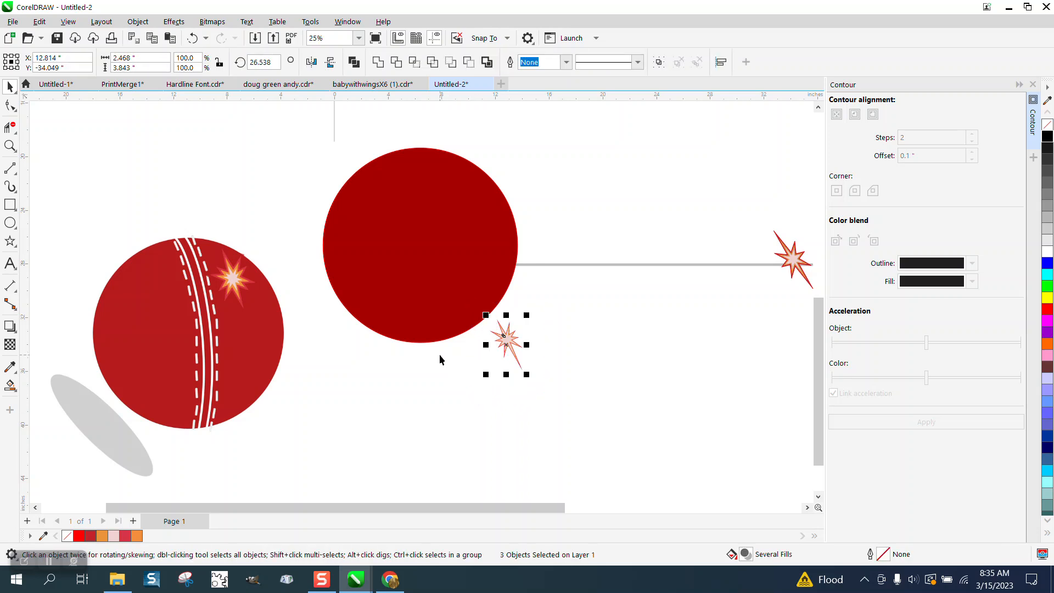
key(ctrl+g)
drag(506, 339, 474, 191)
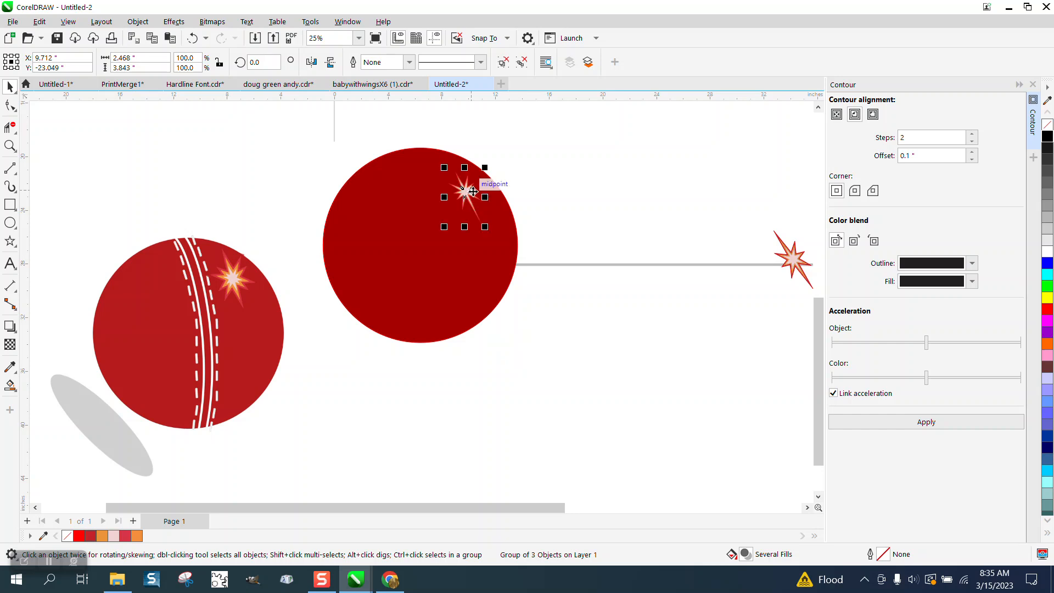
click(546, 189)
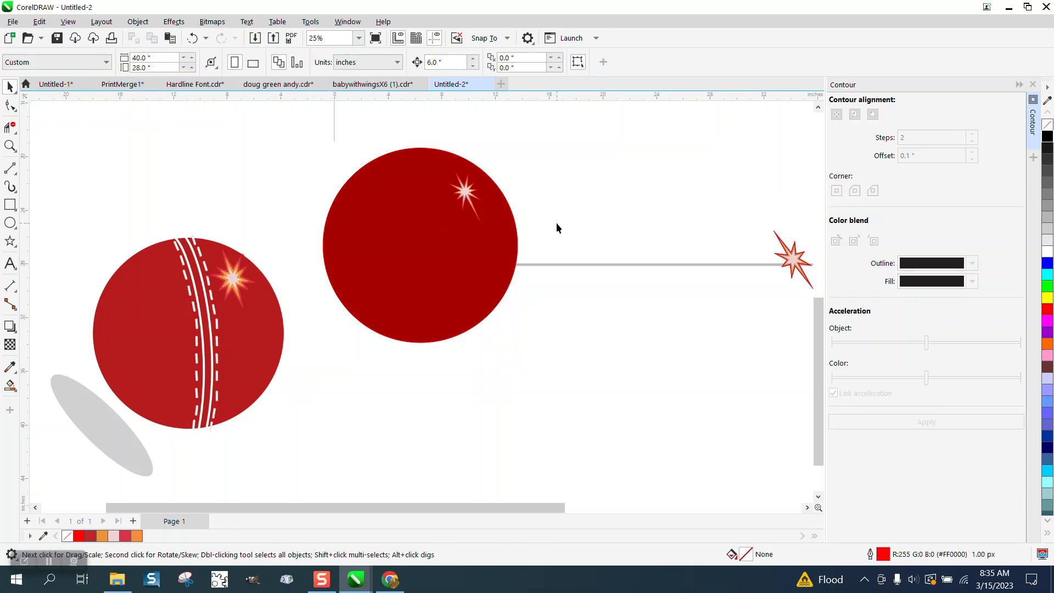
- Examine the star highlight on the dark red ball up close and compare it with the reference ball
click(12, 145)
drag(431, 160, 544, 248)
drag(331, 167, 358, 190)
scroll(361, 191, down, 7)
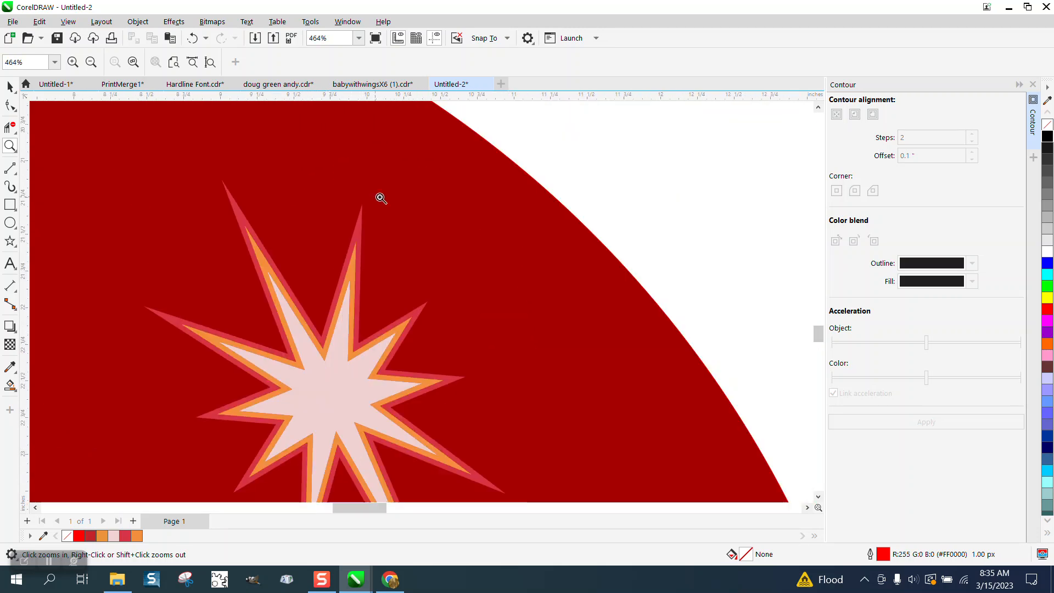
scroll(516, 240, down, 1)
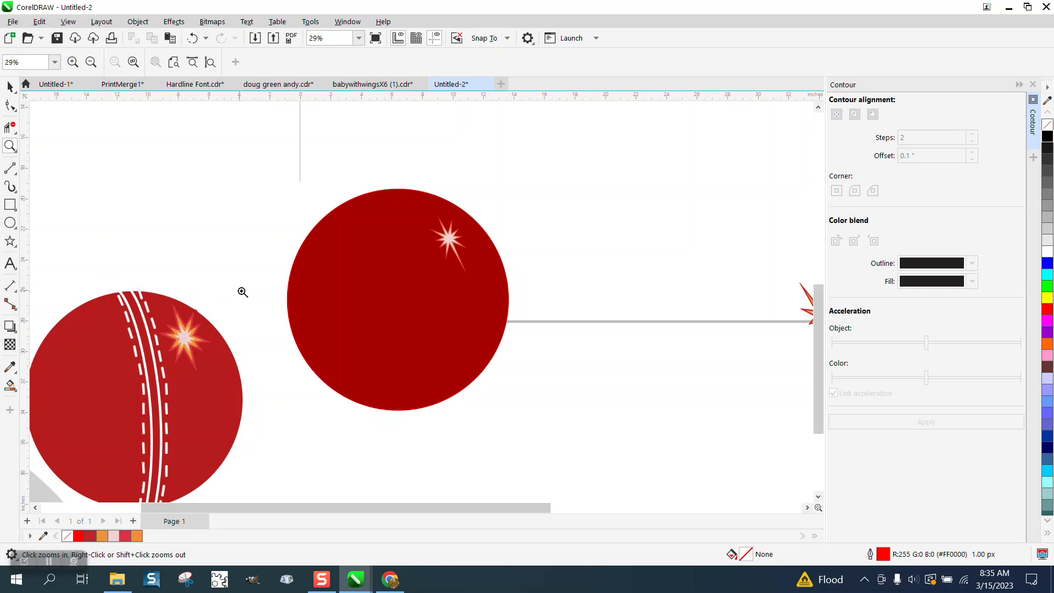
right_click(149, 273)
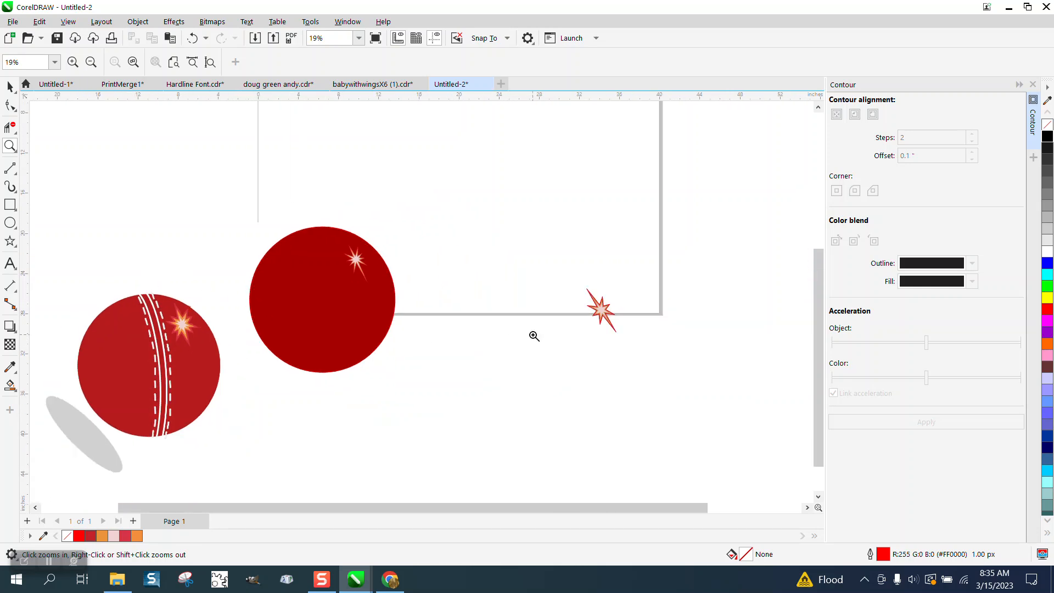
- Move the dark red ball together with its star highlight up and right, farther from the reference ball
click(10, 86)
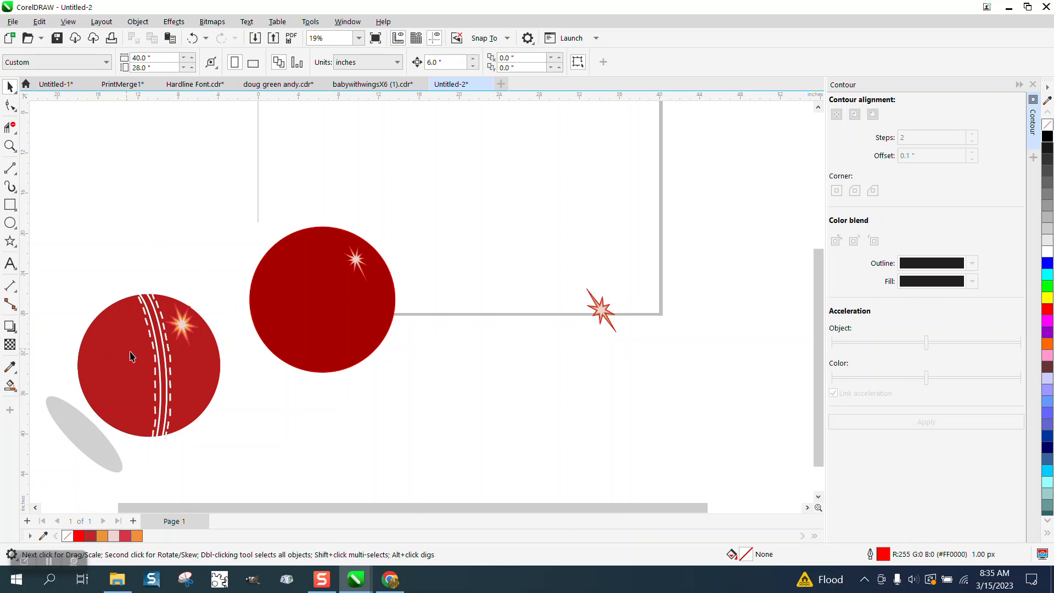
drag(391, 370, 436, 393)
drag(325, 301, 450, 257)
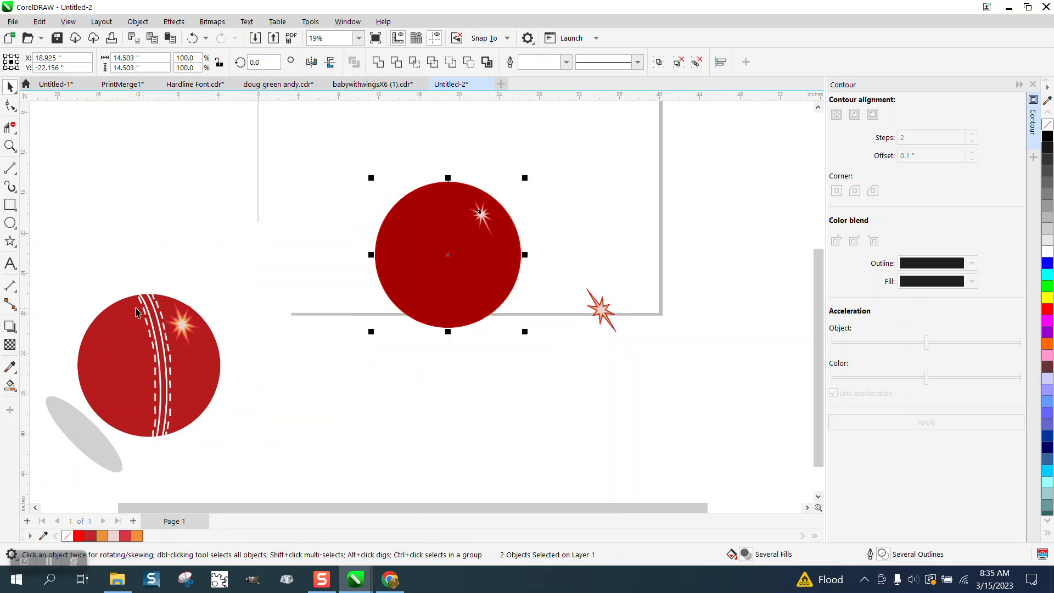
- Draw a flat ellipse about 11.38 × 1.97 in below the ball, fill it with gray #CCCCCC and remove its outline
click(10, 222)
drag(497, 361, 377, 386)
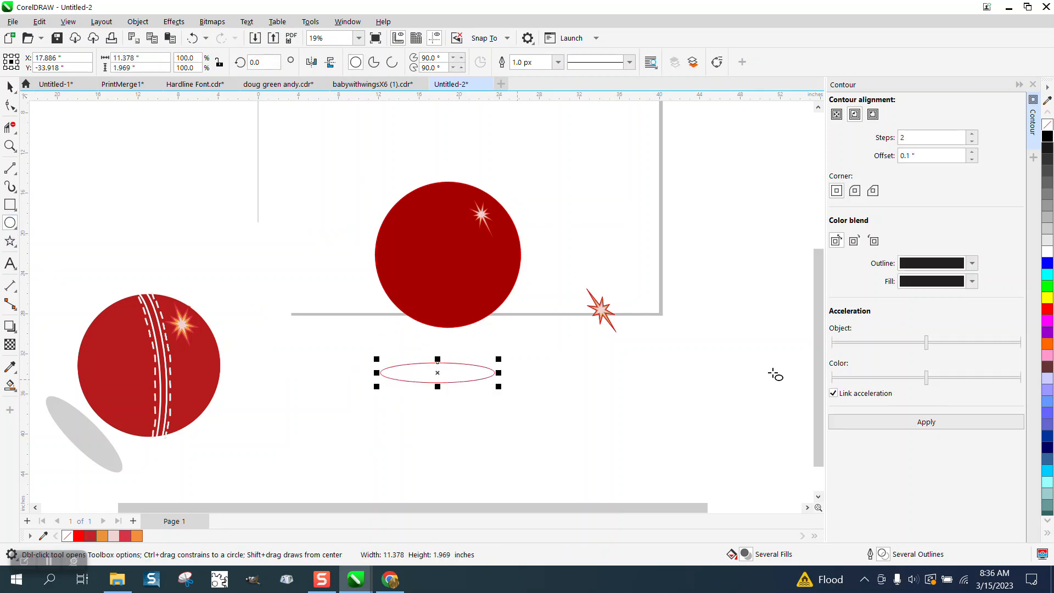
click(1048, 230)
right_click(1049, 124)
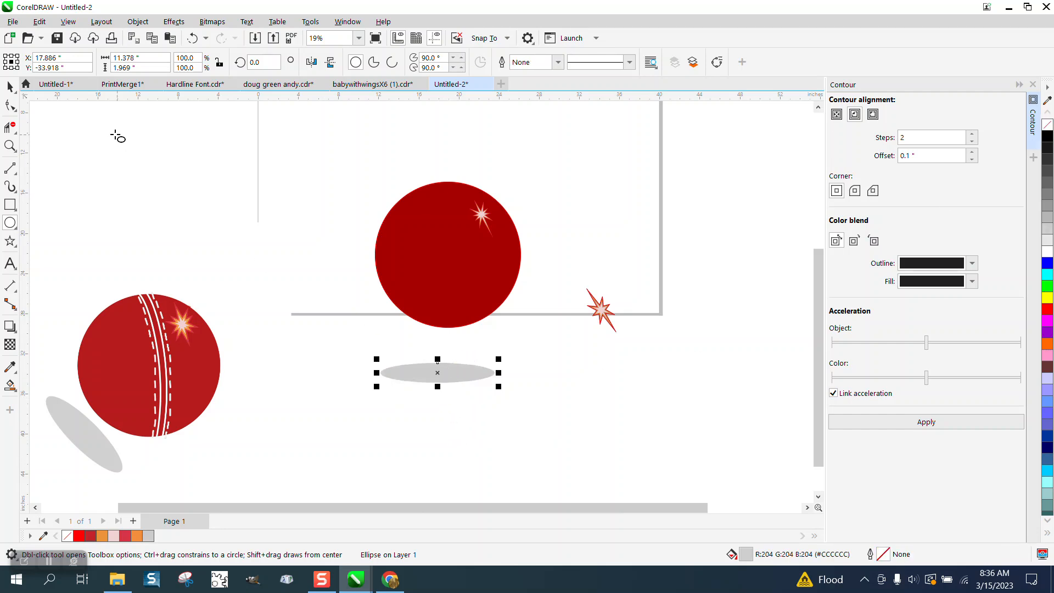
- Group the dark red ball with its star highlight and center the group on the page
click(10, 86)
scroll(457, 327, down, 2)
drag(383, 227, 513, 344)
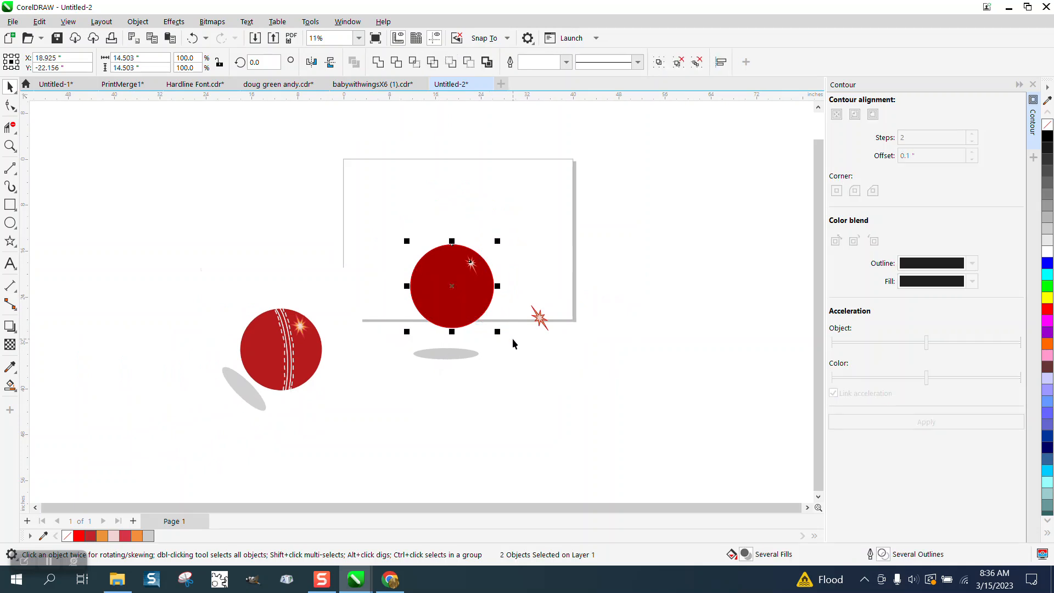
key(ctrl+g)
key(p)
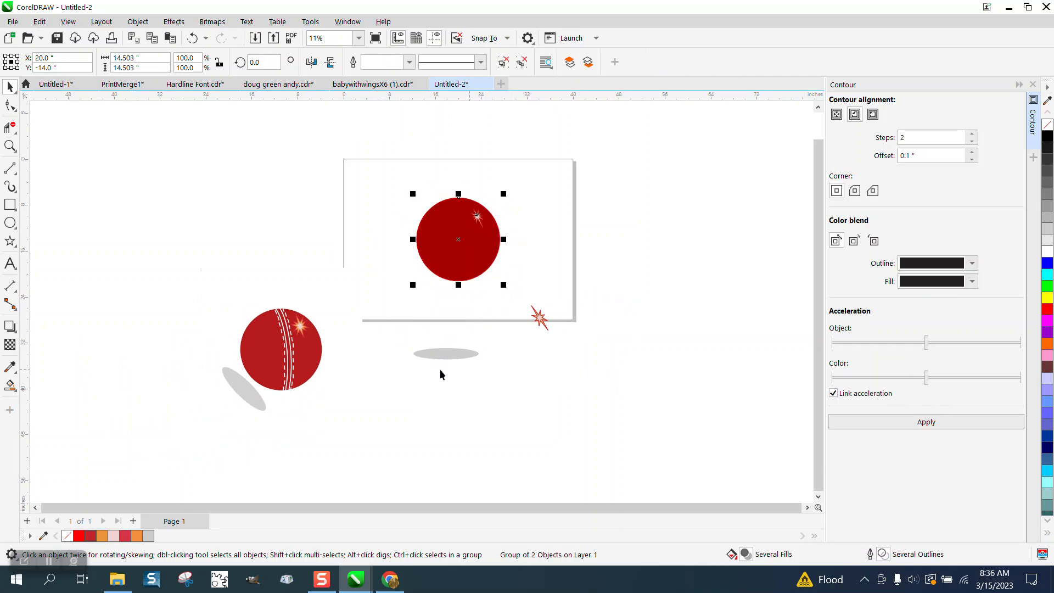
- Center the gray ellipse on the page and move it straight down to just below the ball
click(447, 355)
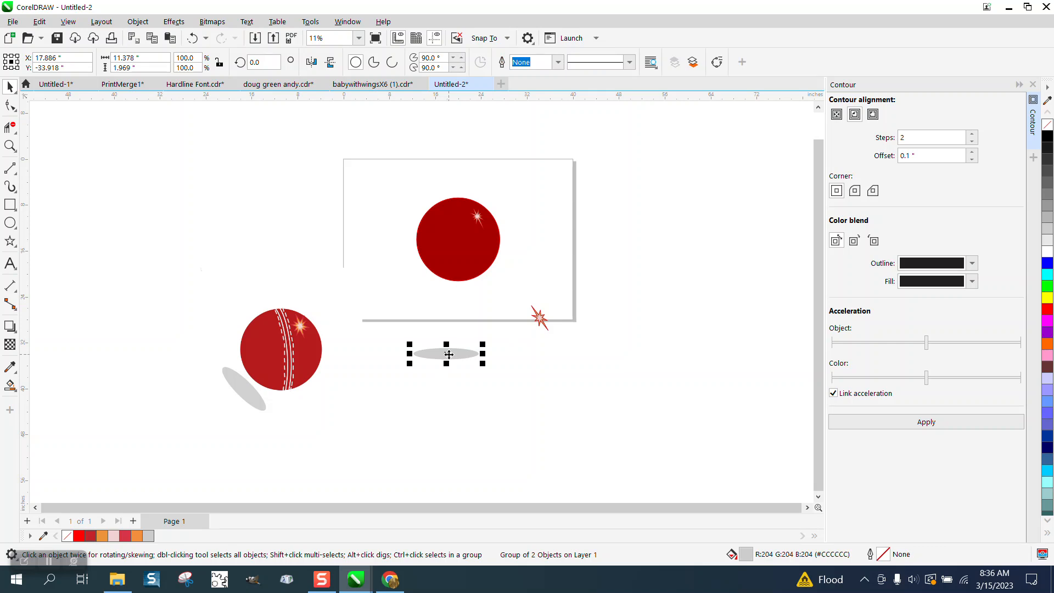
key(p)
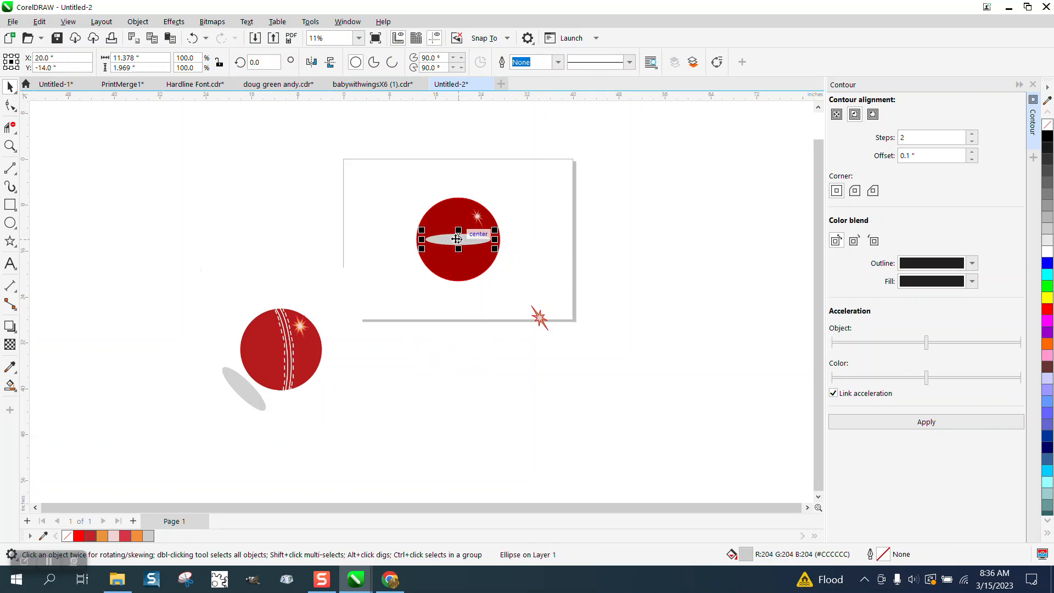
mouse_move(459, 238)
mouse_down()
mouse_move(460, 299)
mouse_move(459, 245)
mouse_up()
click(458, 295)
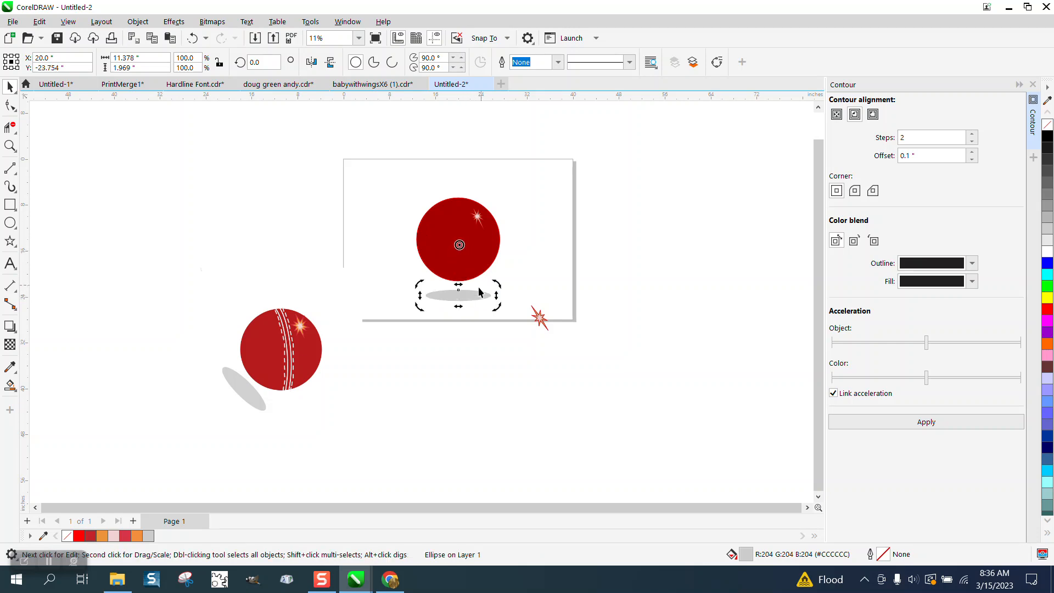
- Rotate the gray ellipse clockwise around the ball's center so it lies diagonally at the ball's lower left like the reference shadow
drag(468, 297, 463, 296)
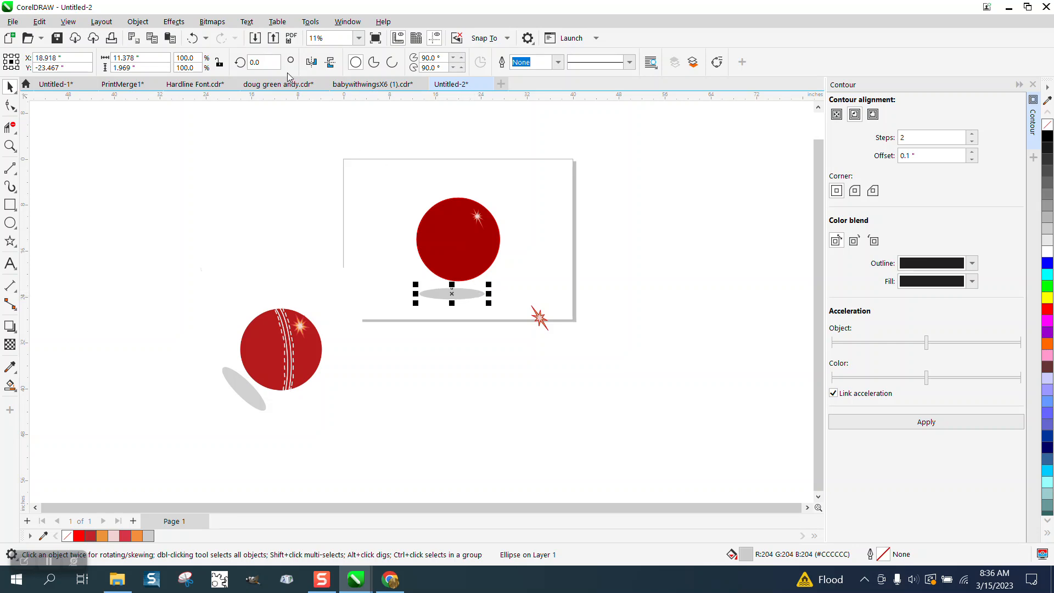
click(192, 38)
click(457, 296)
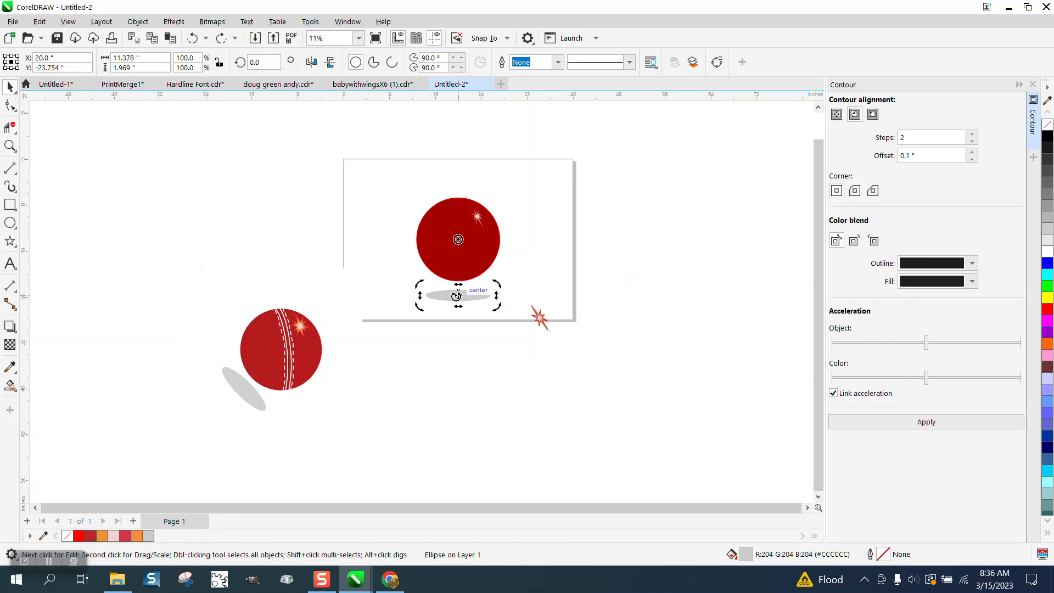
drag(499, 285, 454, 300)
click(455, 360)
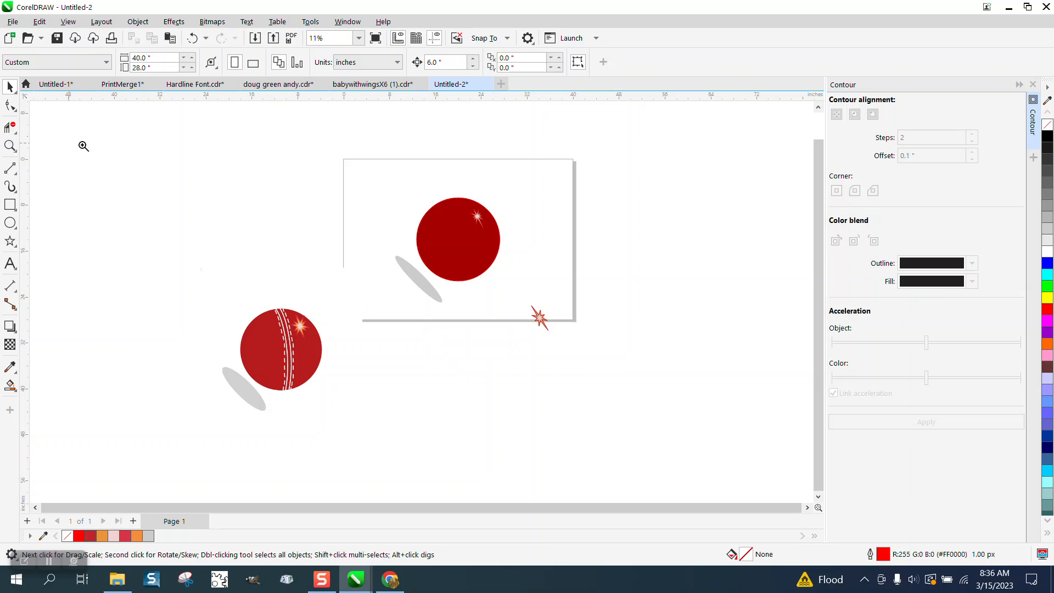
click(10, 145)
drag(365, 164, 544, 319)
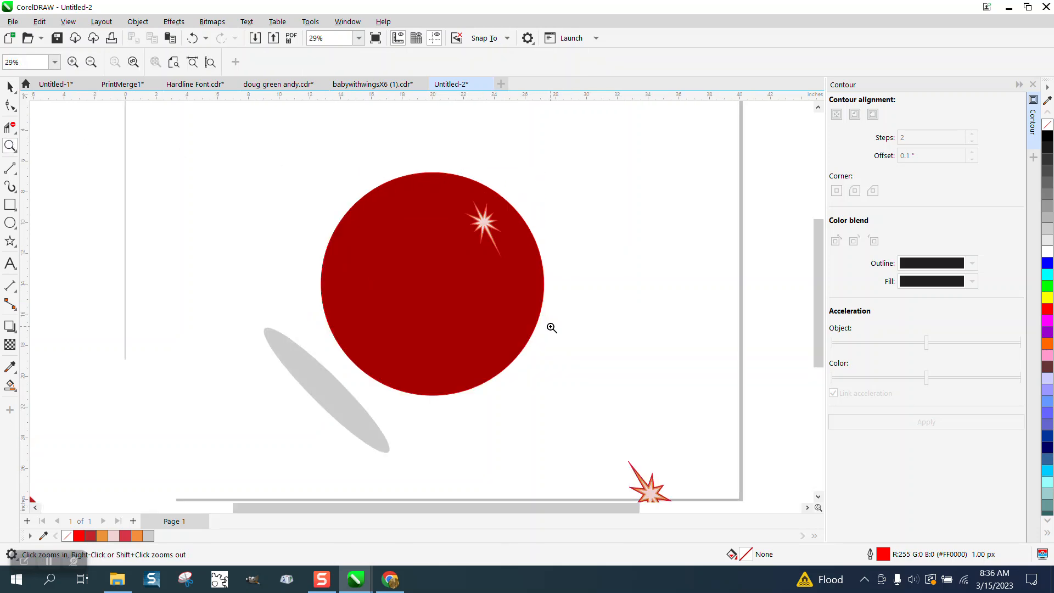